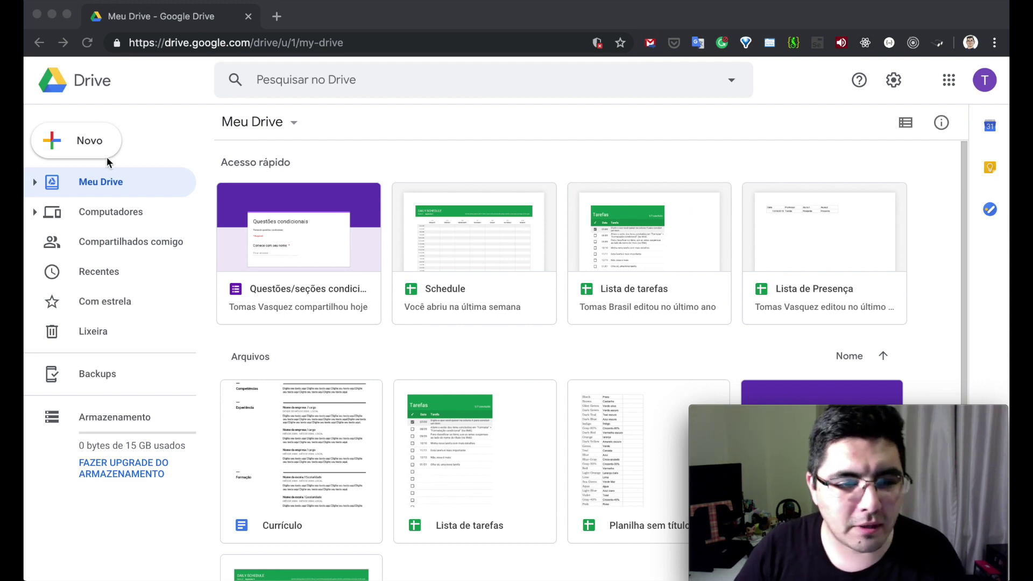
click(65, 144)
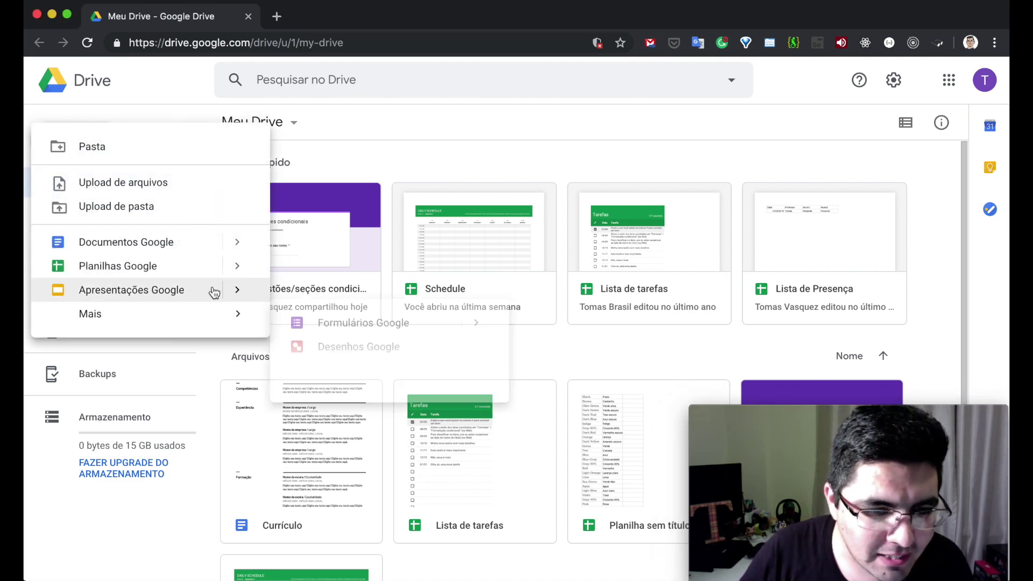
mouse_move(234, 322)
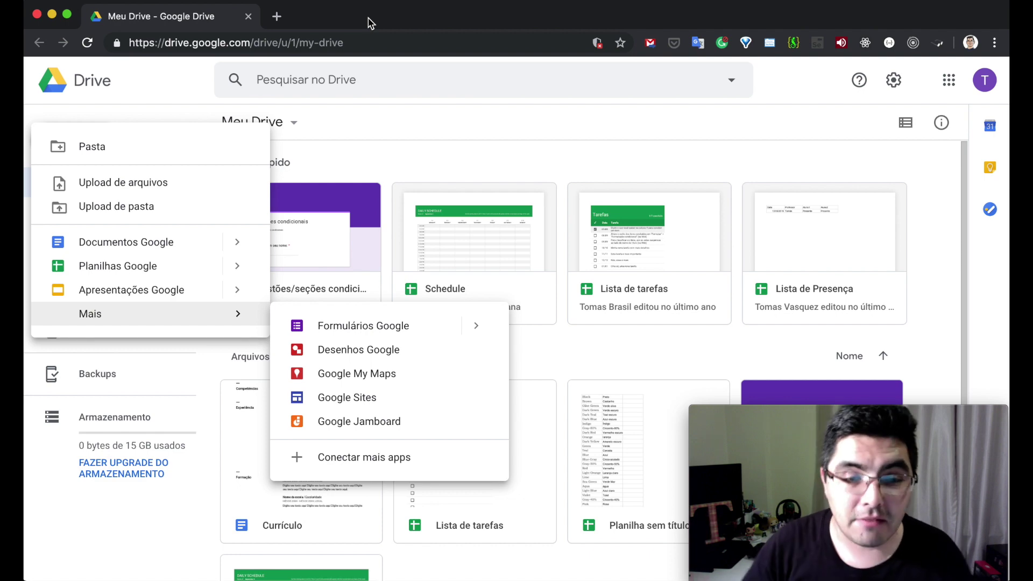
click(502, 175)
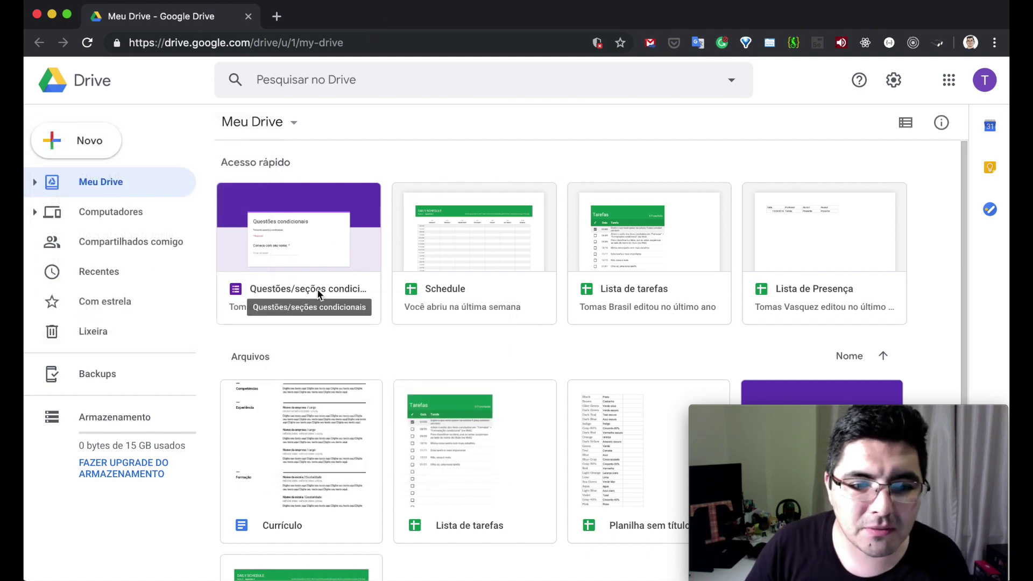
click(90, 152)
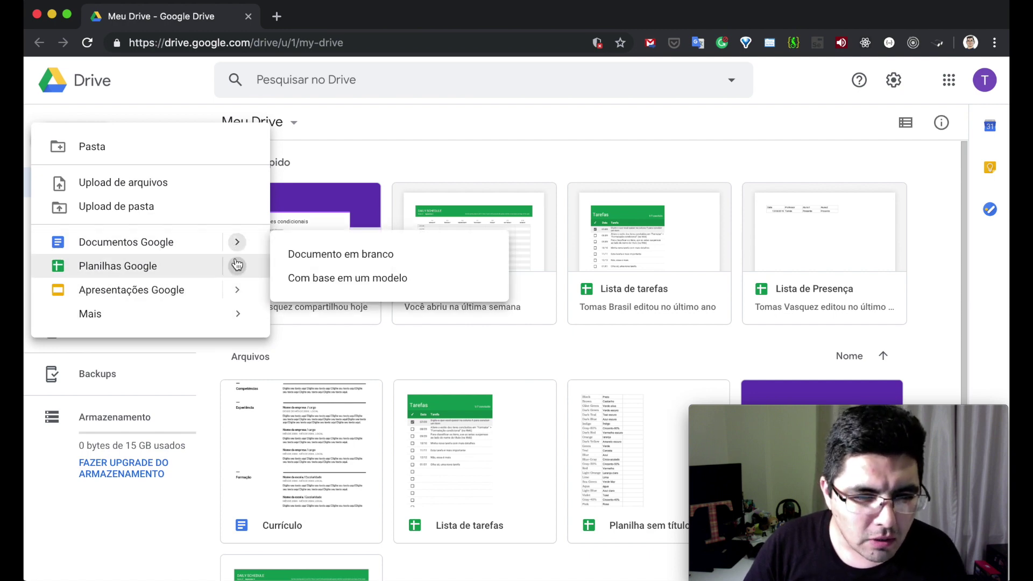
click(510, 139)
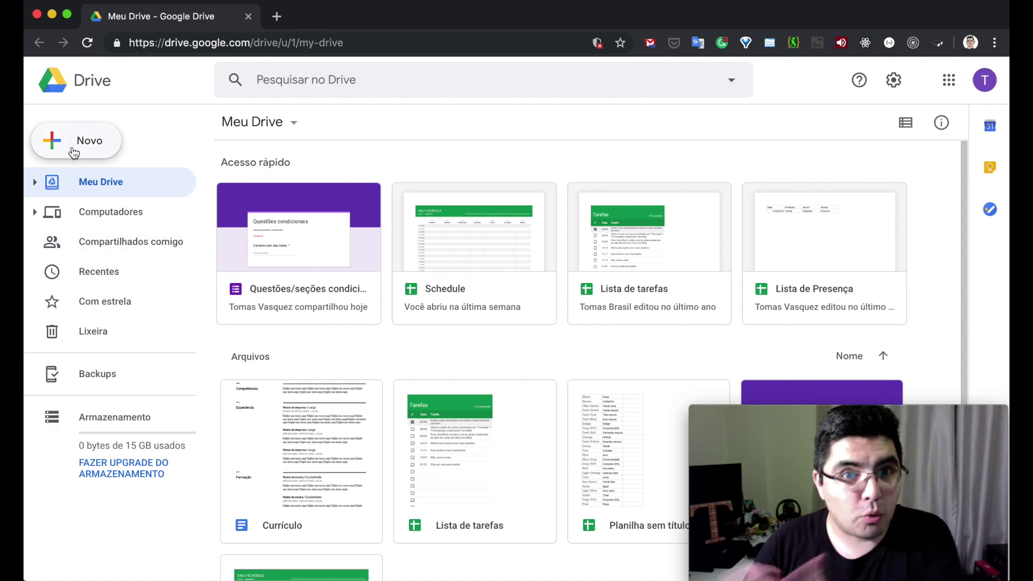
Create a new blank Google Forms form in My Drive
click(110, 140)
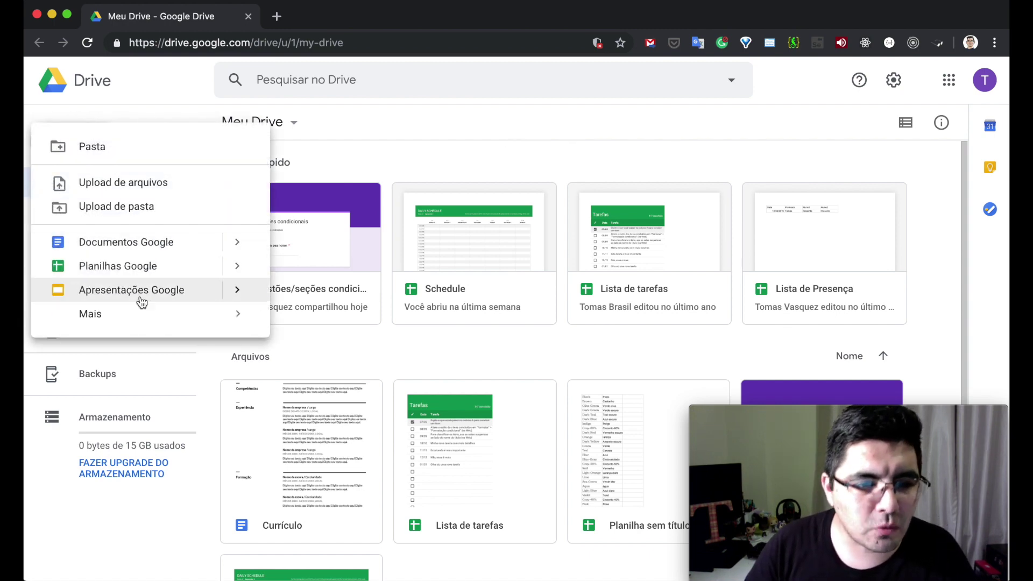
mouse_move(146, 318)
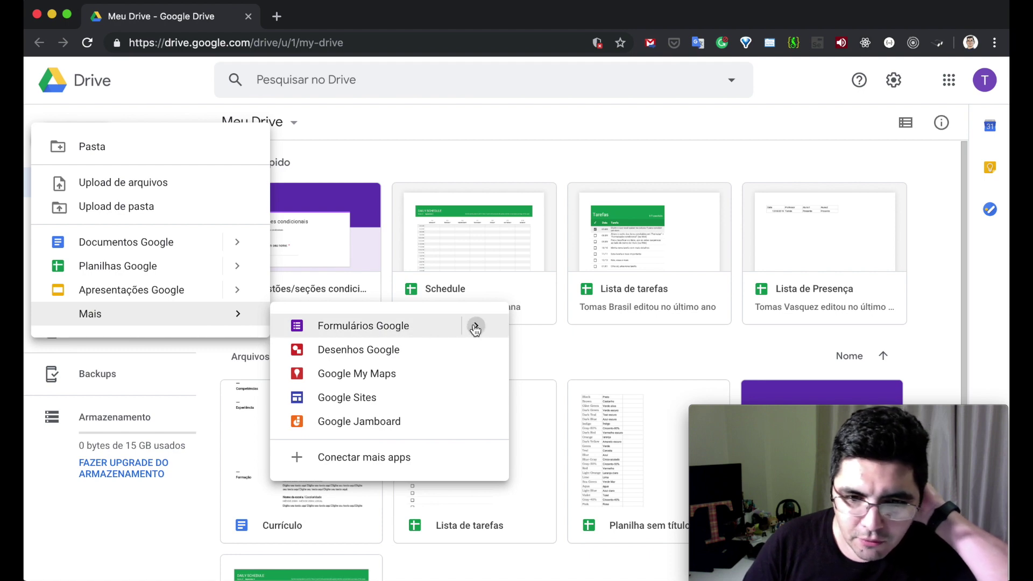
mouse_move(472, 326)
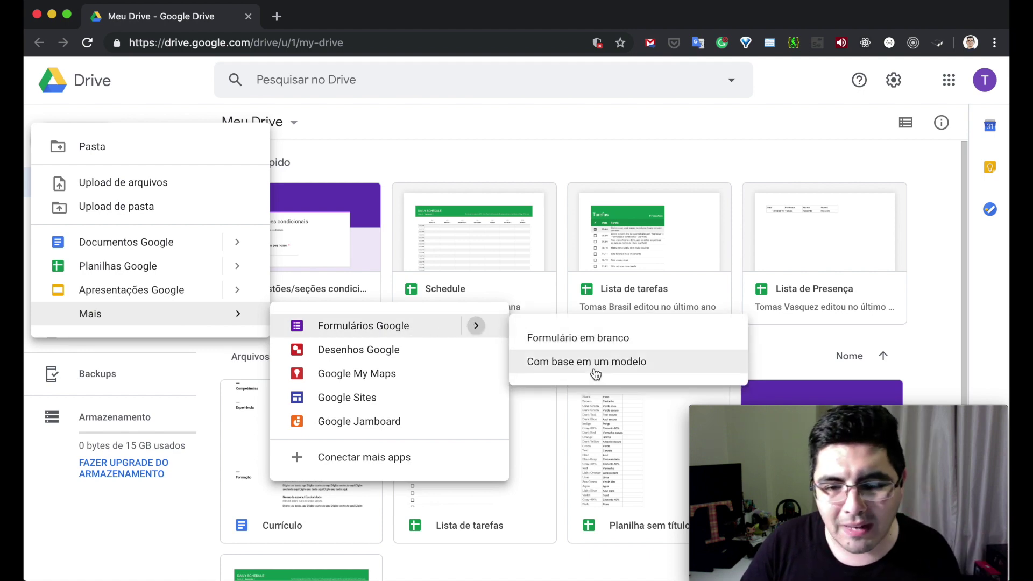
click(585, 340)
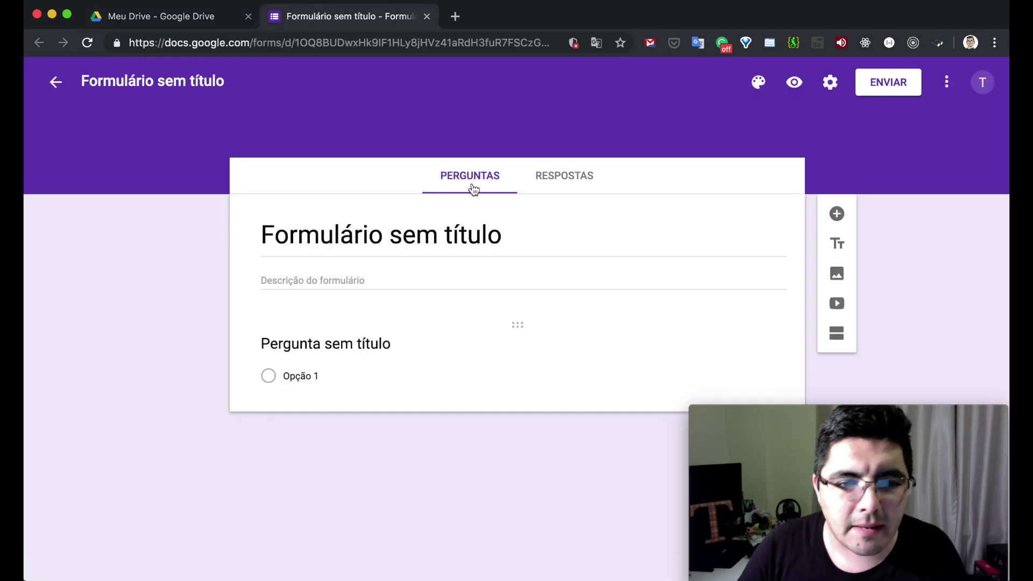
Replace the form's placeholder title with "Formulário importante"
click(526, 235)
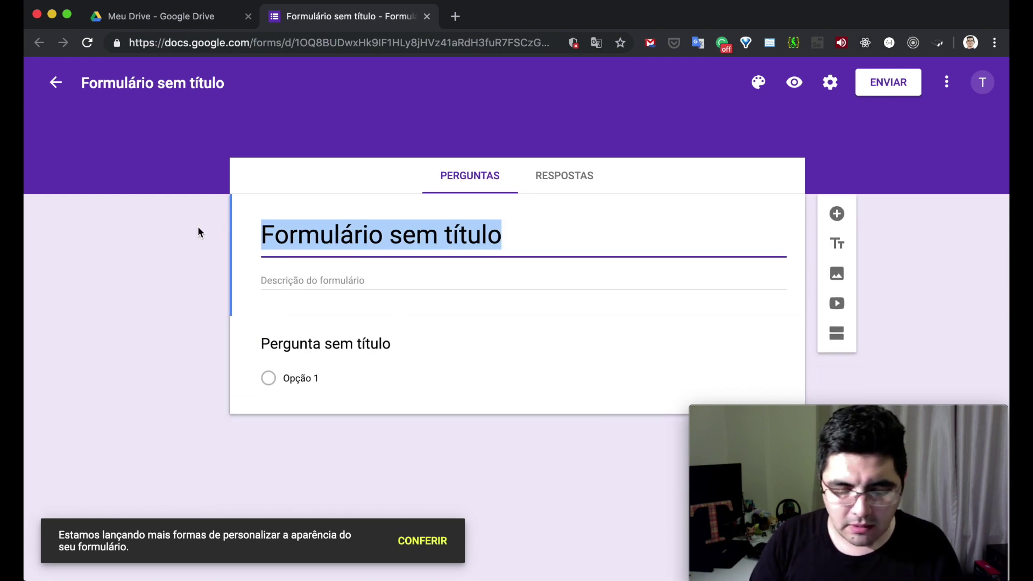
text(Form d)
key(BackSpace)
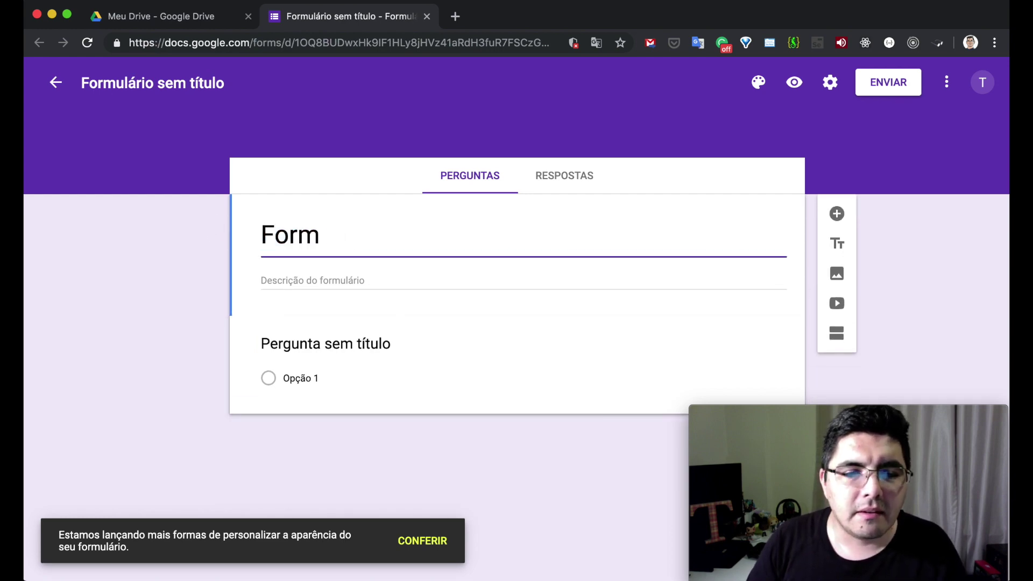
key(BackSpace)
text(ulário)
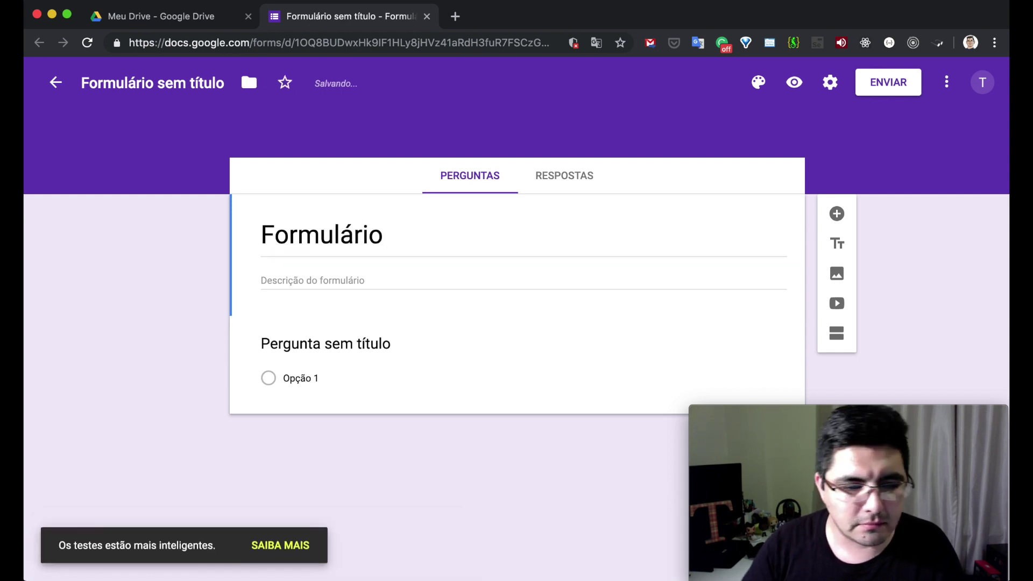
click(419, 239)
click(419, 243)
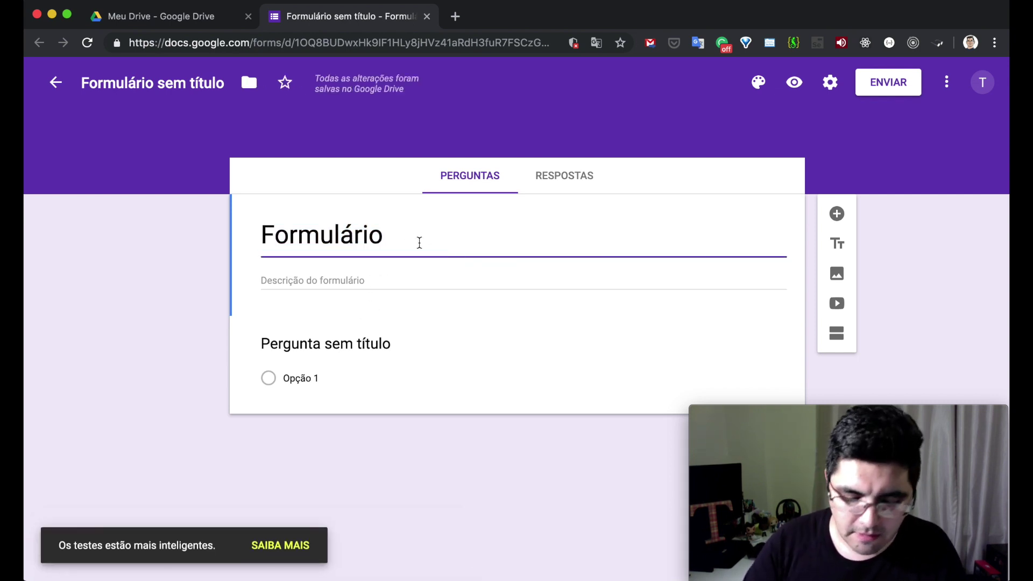
text(importante)
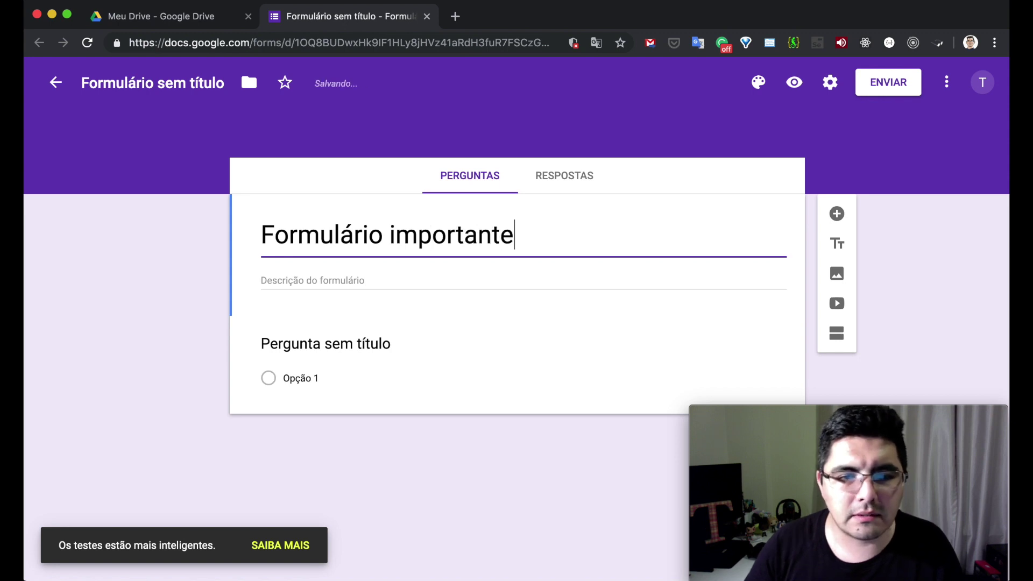
Enter "é muito importante" as the form description
click(353, 279)
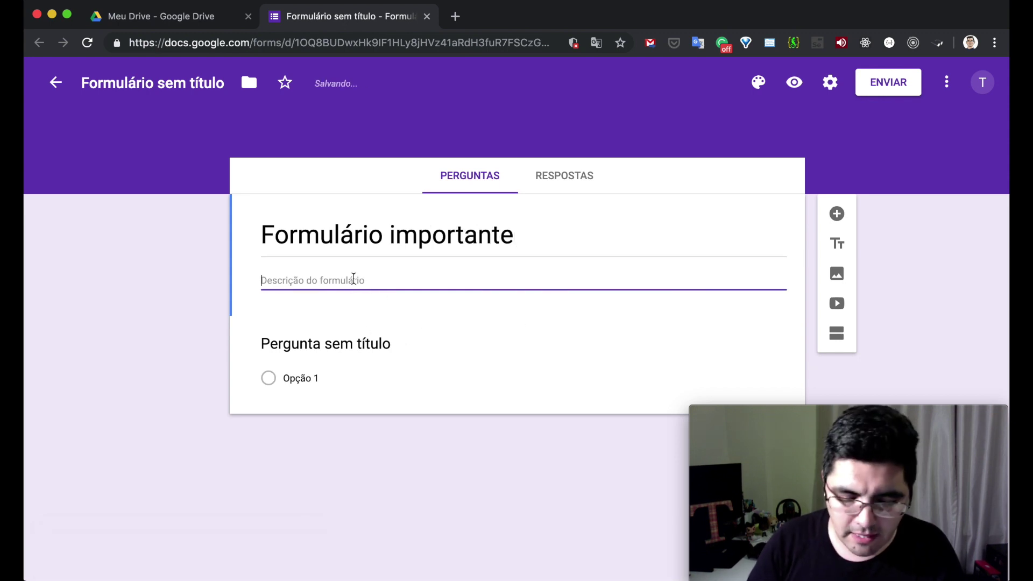
text(´)
key(BackSpace)
text(é muito ii)
key(BackSpace)
text(mportan)
key(BackSpace)
key(BackSpace)
key(BackSpace)
text(rt)
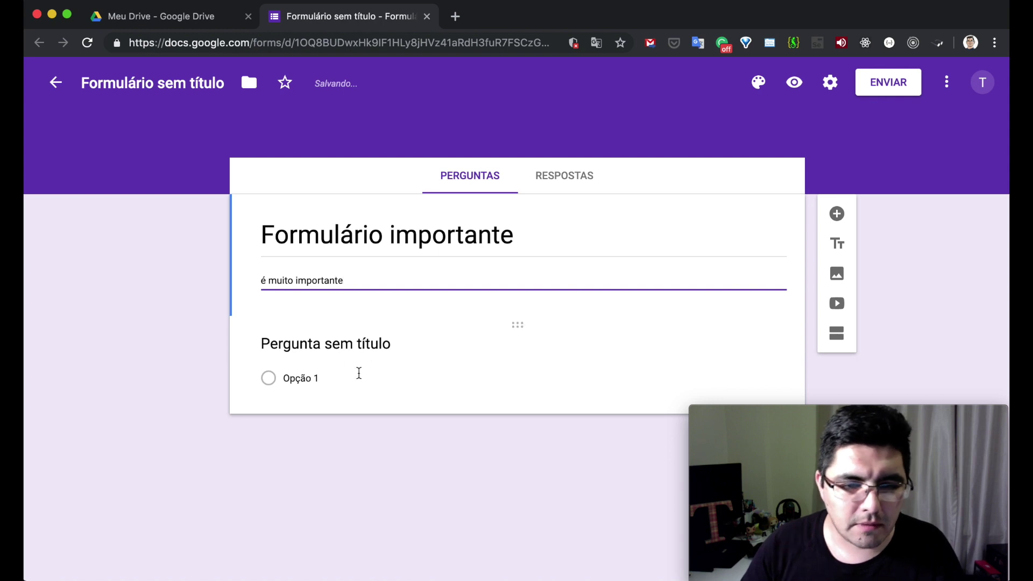
Replace the untitled question's text with "Vamos começar com seu nome"
click(343, 350)
text(Vamos come)
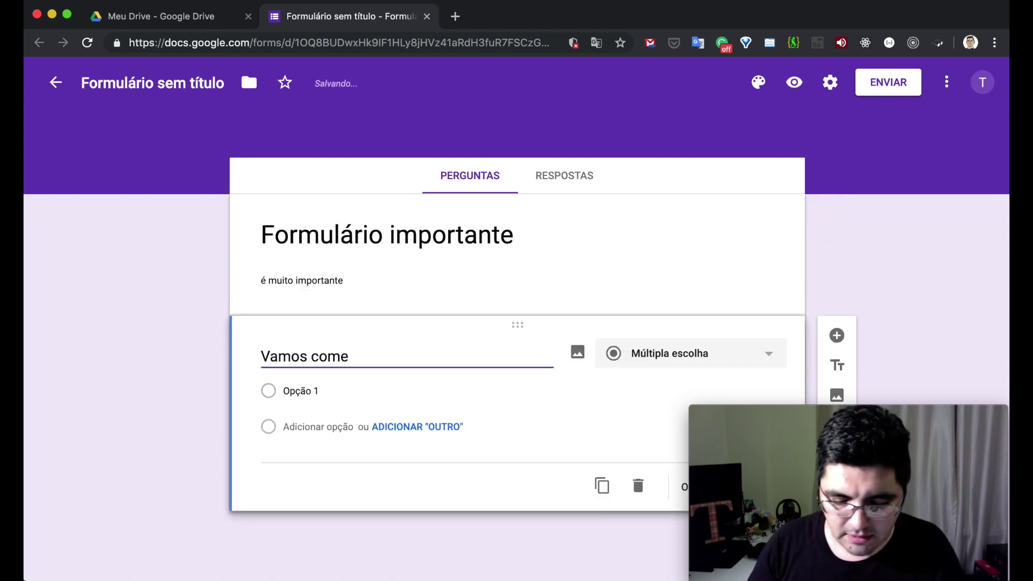
text(çar com seu nome)
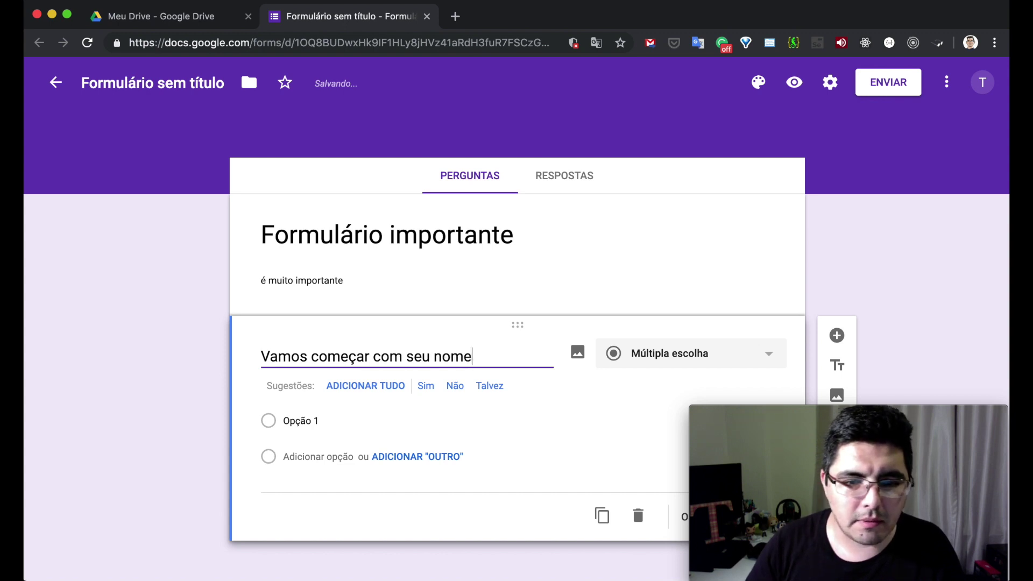
click(753, 365)
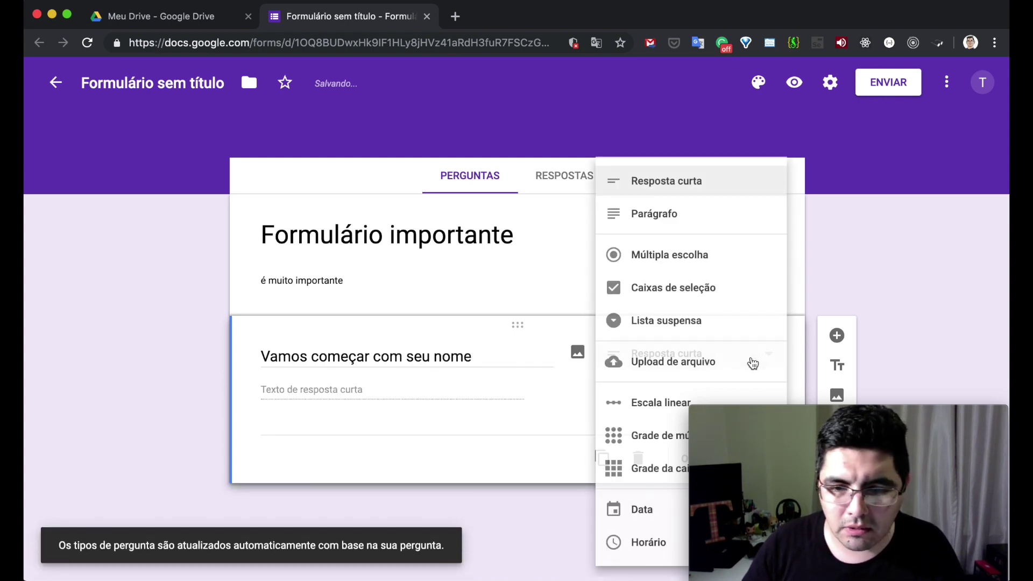
click(838, 248)
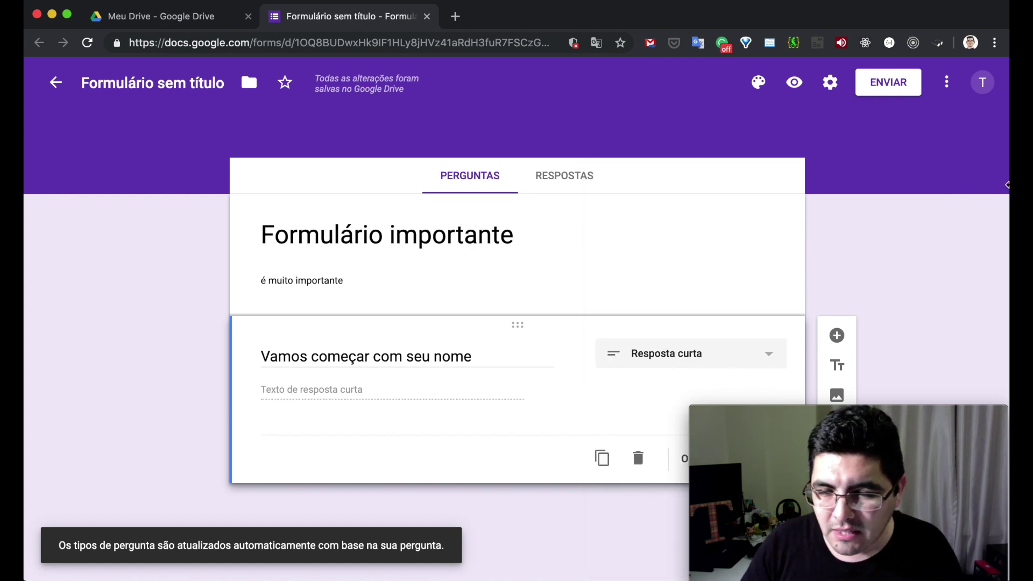
Make the "Vamos começar com seu nome" question required
drag(793, 423, 849, 451)
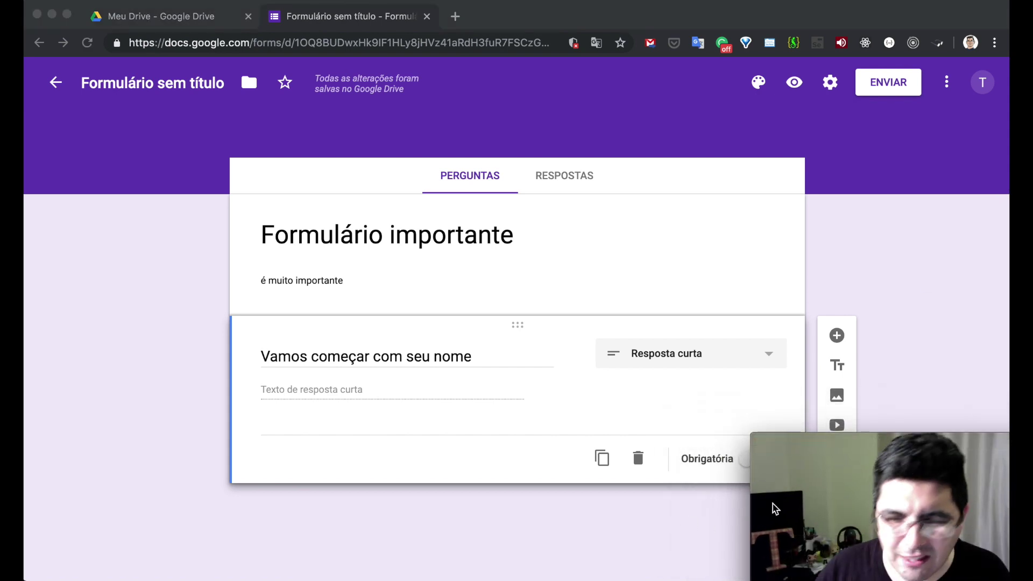
drag(839, 446, 1032, 438)
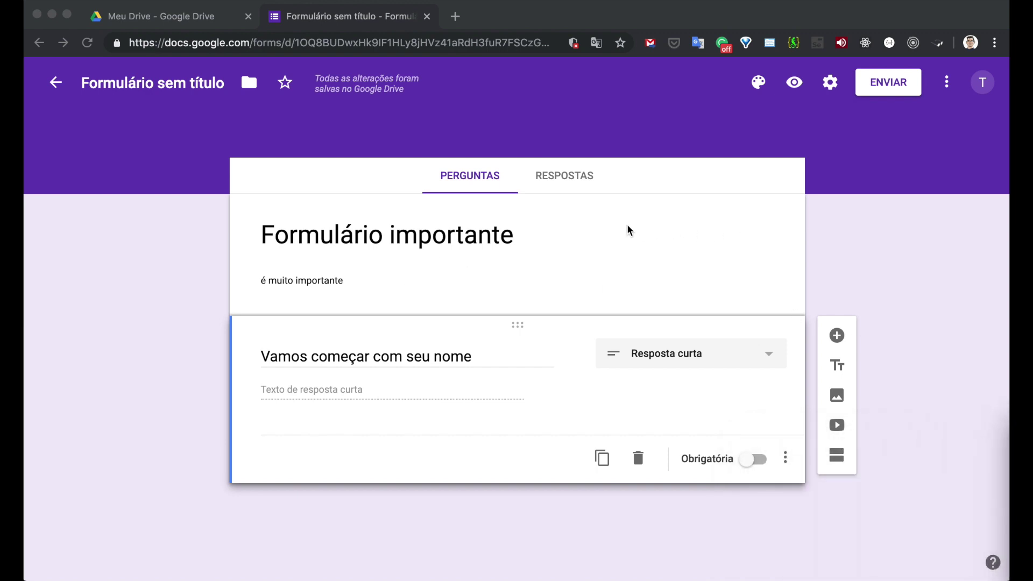
click(585, 392)
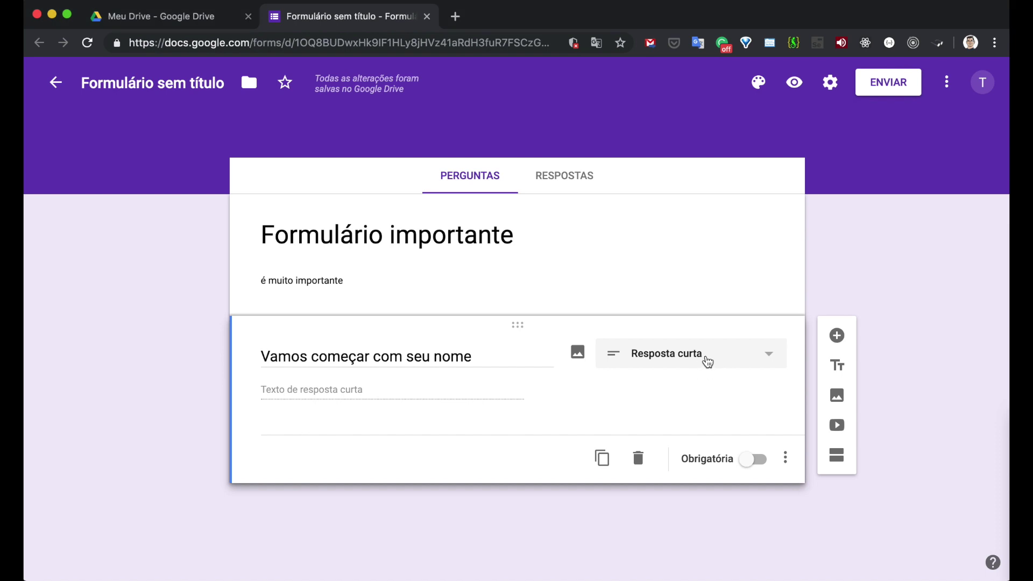
click(756, 460)
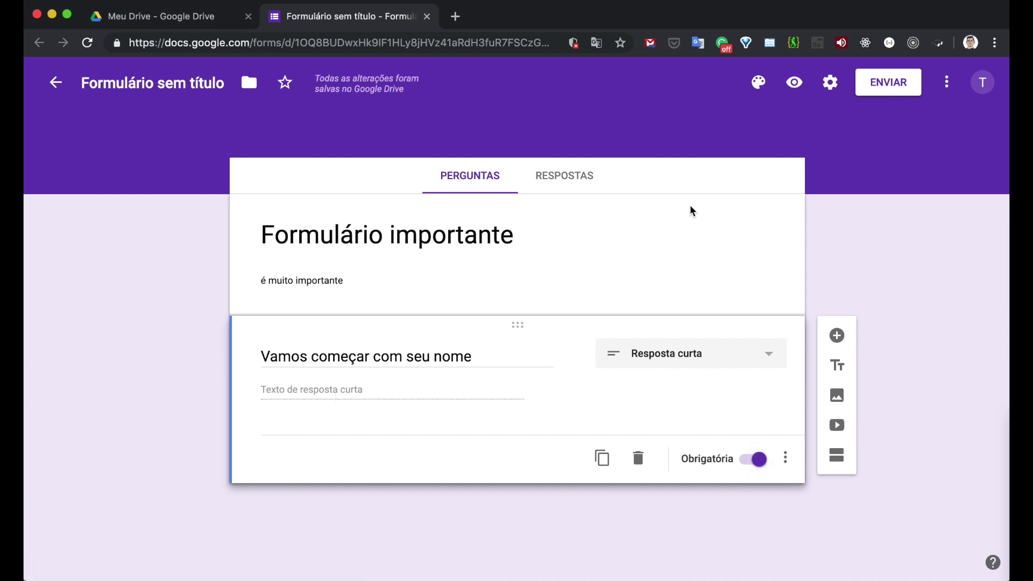
drag(995, 401, 785, 410)
click(954, 345)
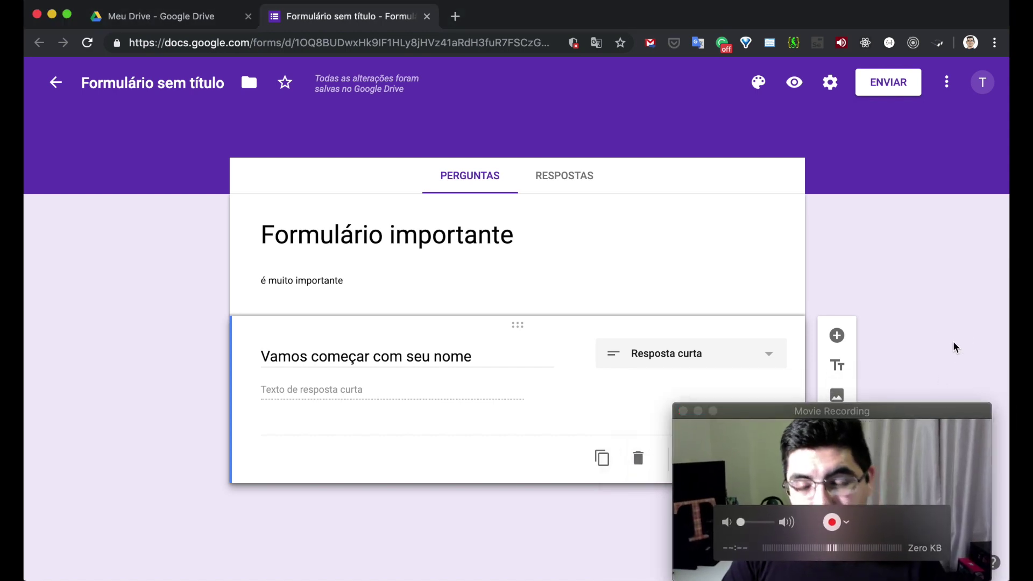
click(867, 462)
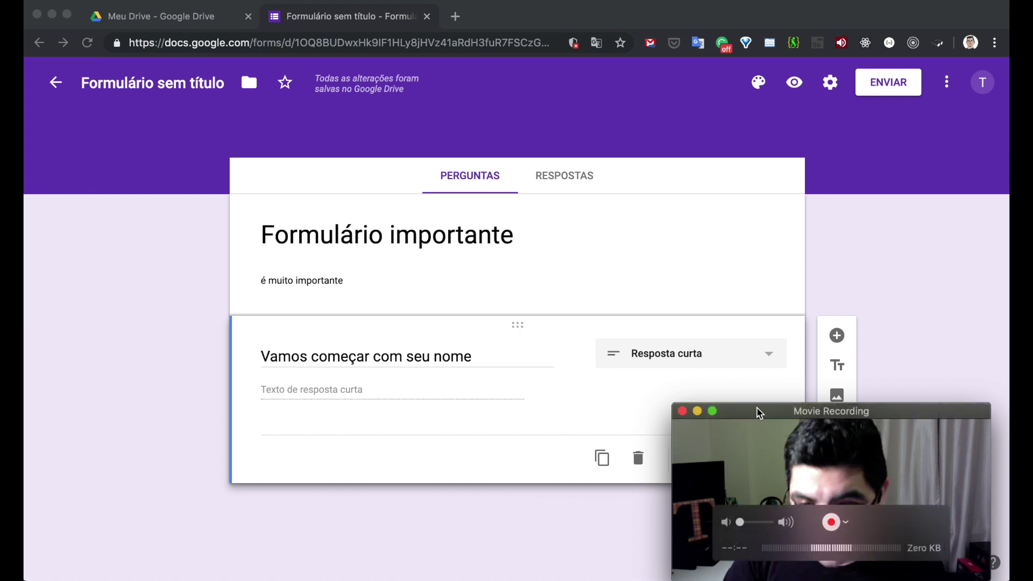
double_click(758, 413)
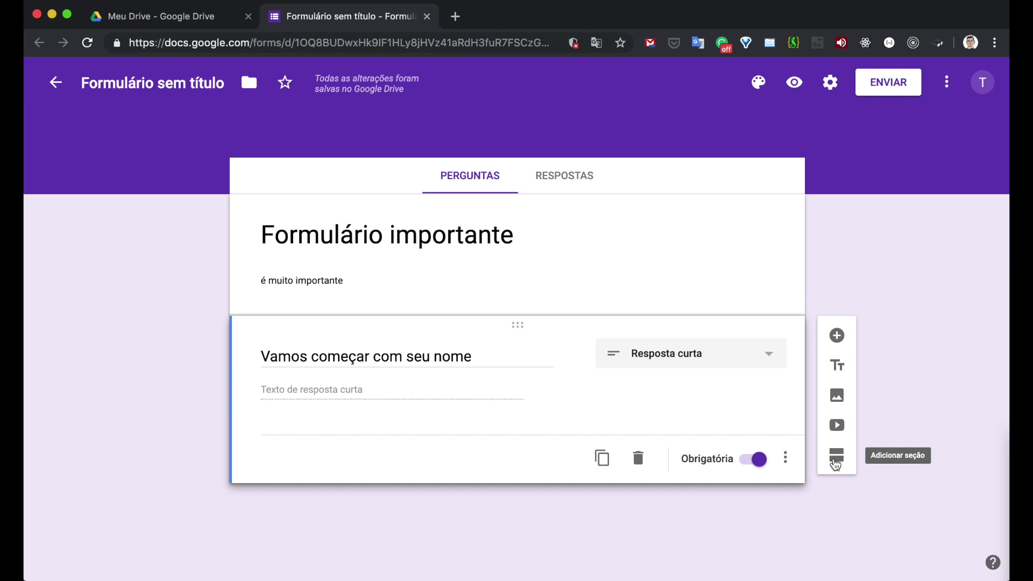
Add a new section to the form after the name question
click(836, 461)
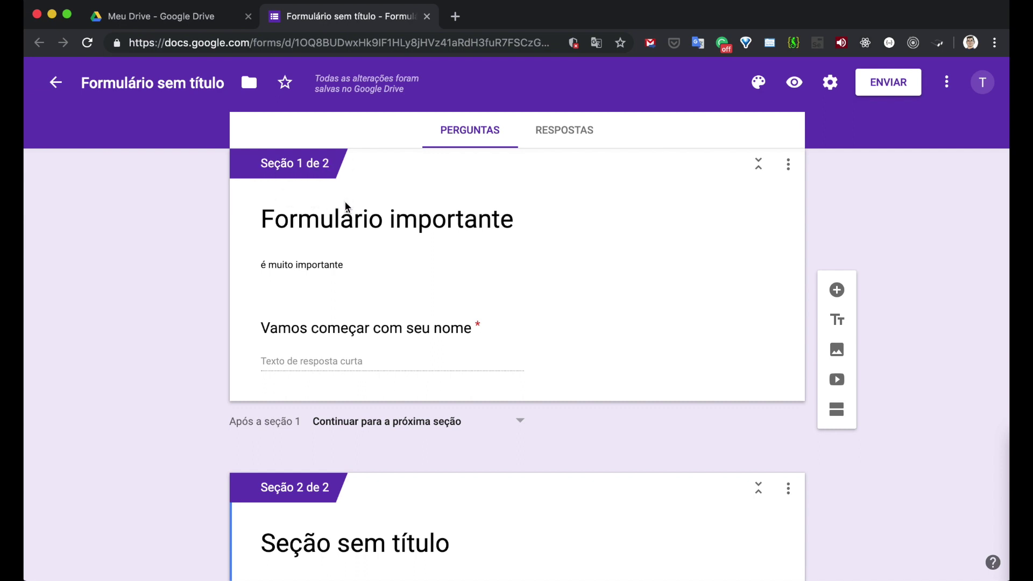
scroll(432, 287, down, 2)
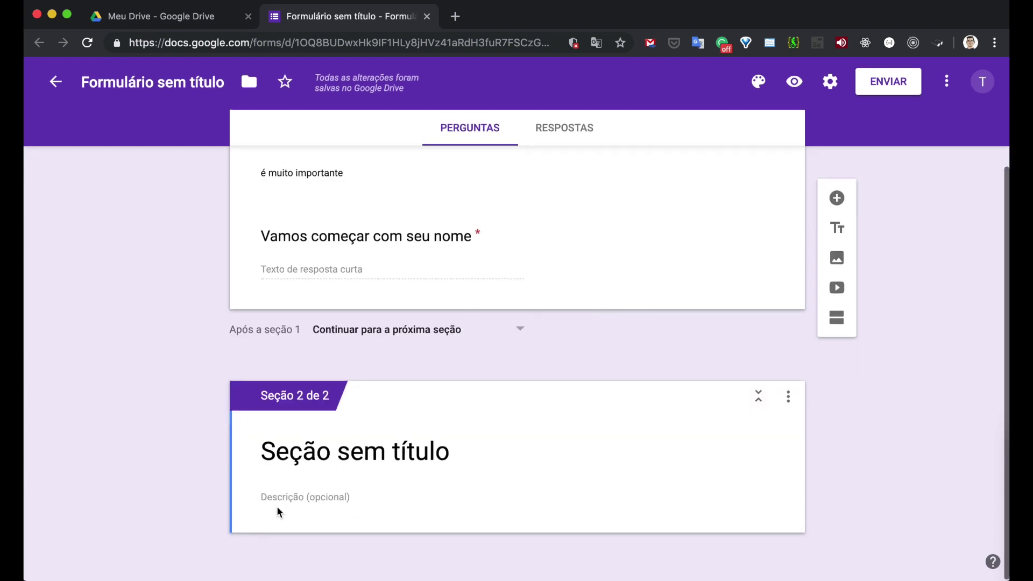
scroll(382, 471, up, 3)
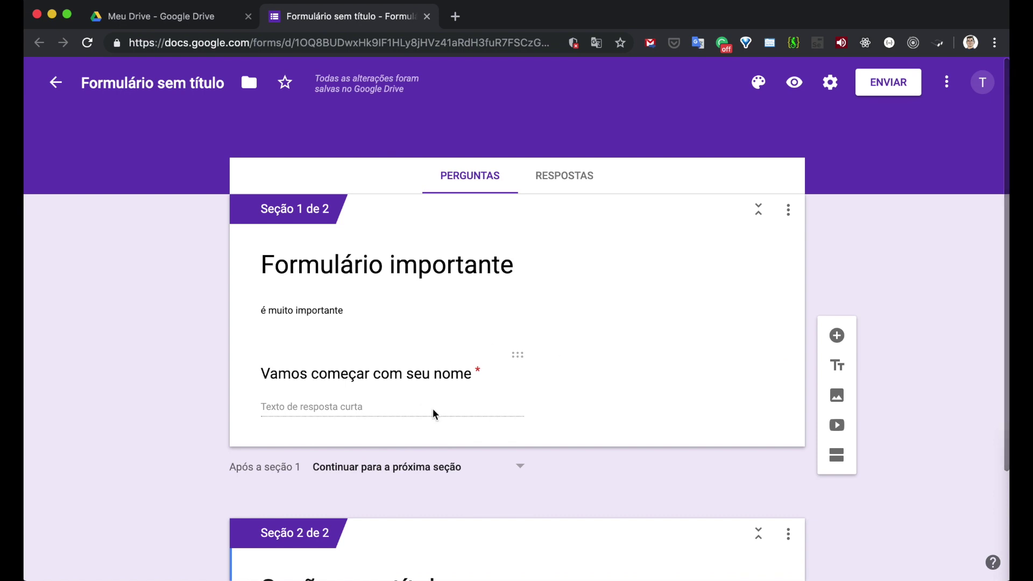
Examine how the form is split between the first section's name question and the untitled second section
click(369, 398)
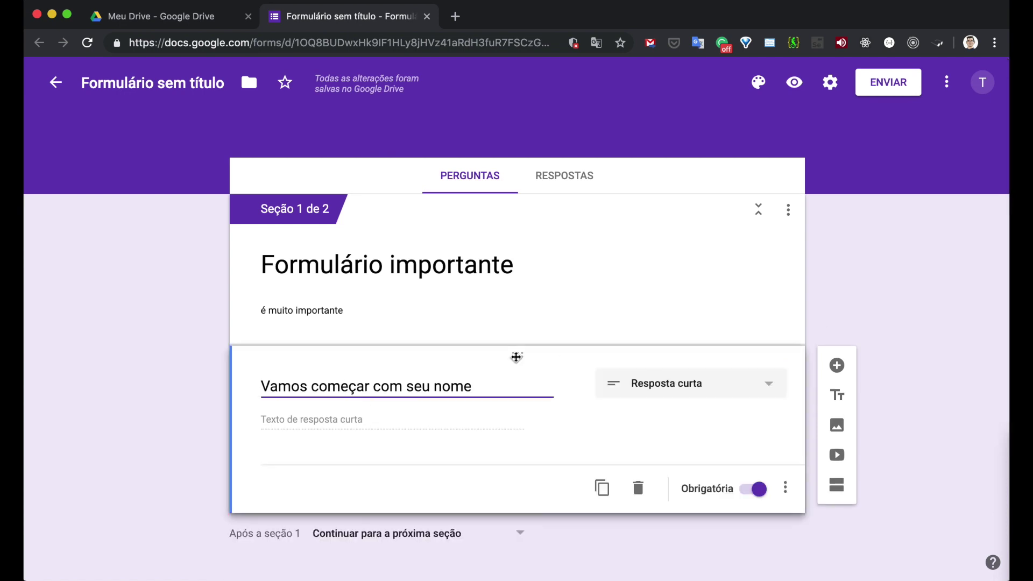
scroll(867, 334, down, 2)
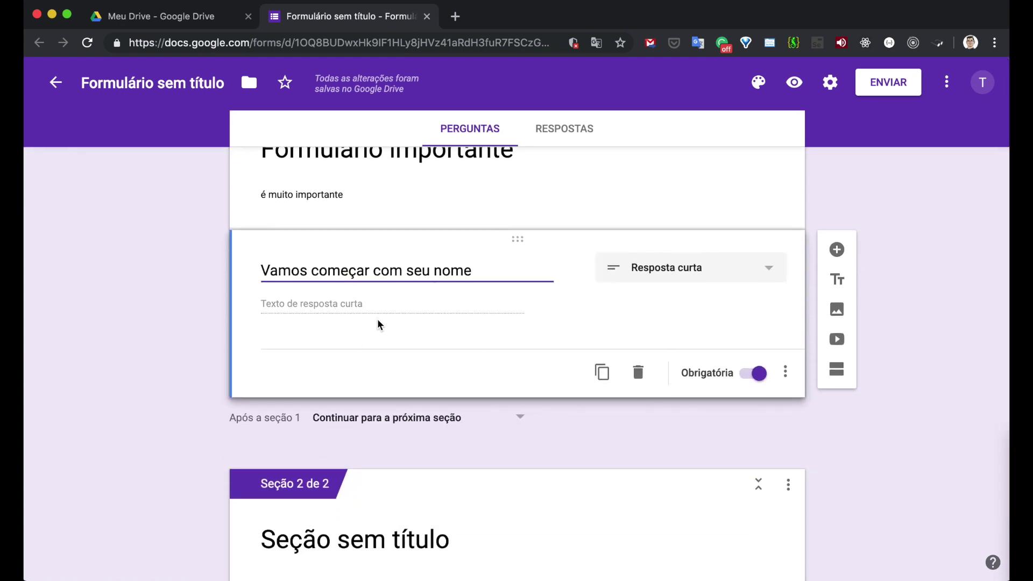
scroll(576, 376, down, 2)
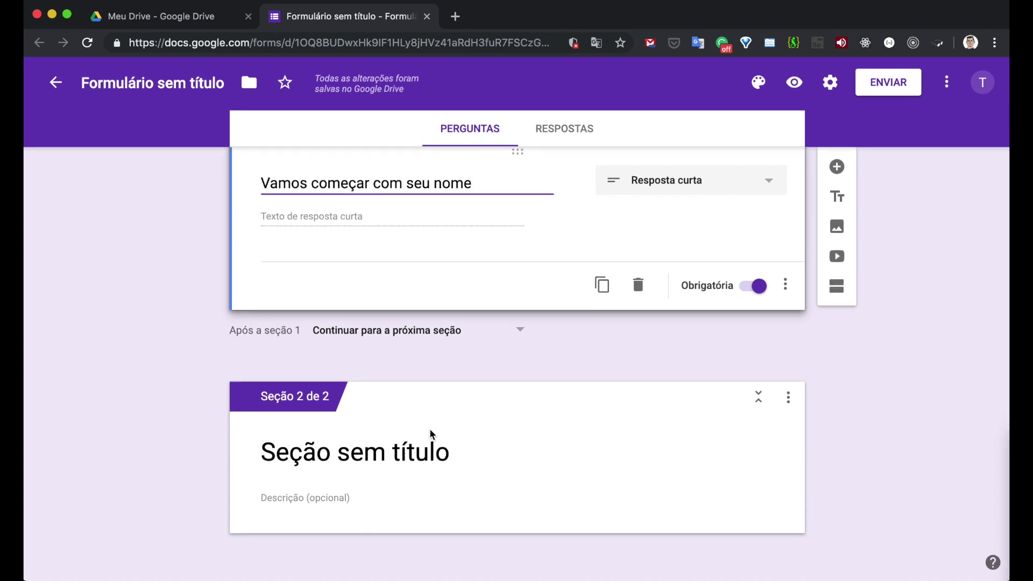
click(438, 446)
scroll(498, 290, up, 3)
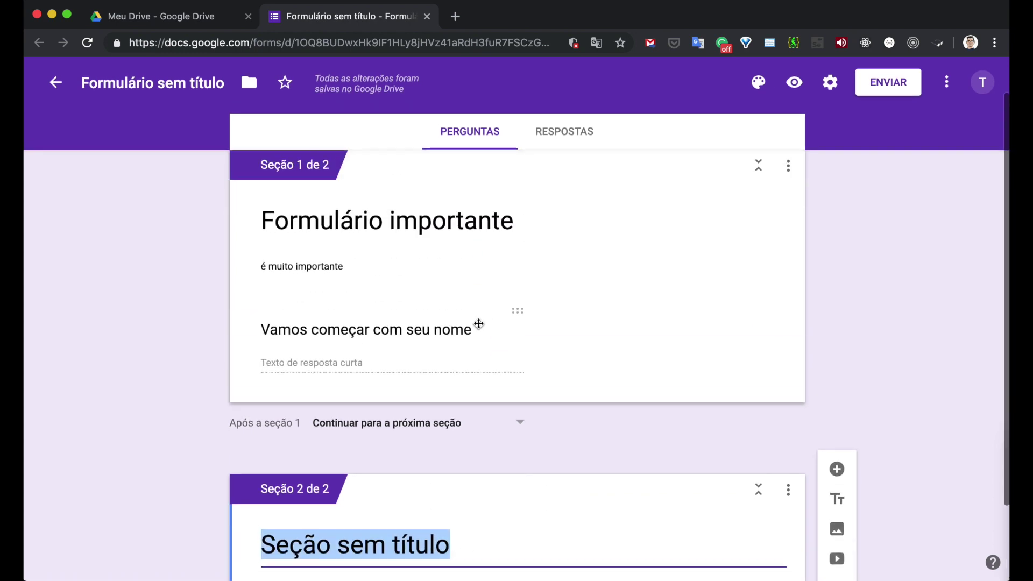
click(447, 342)
scroll(454, 348, down, 1)
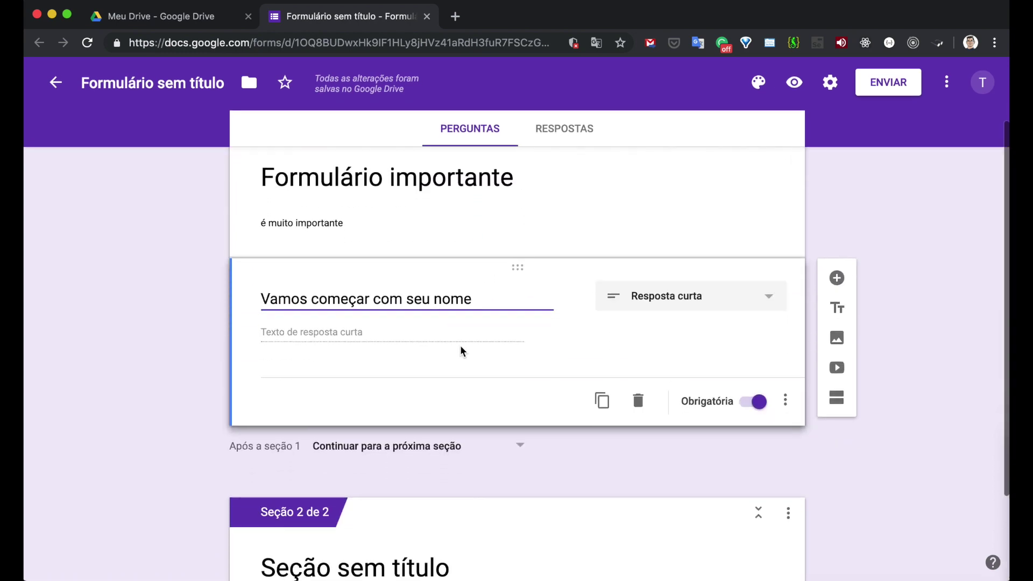
Replace the second section's placeholder title with "Pergunta importante"
scroll(802, 420, down, 3)
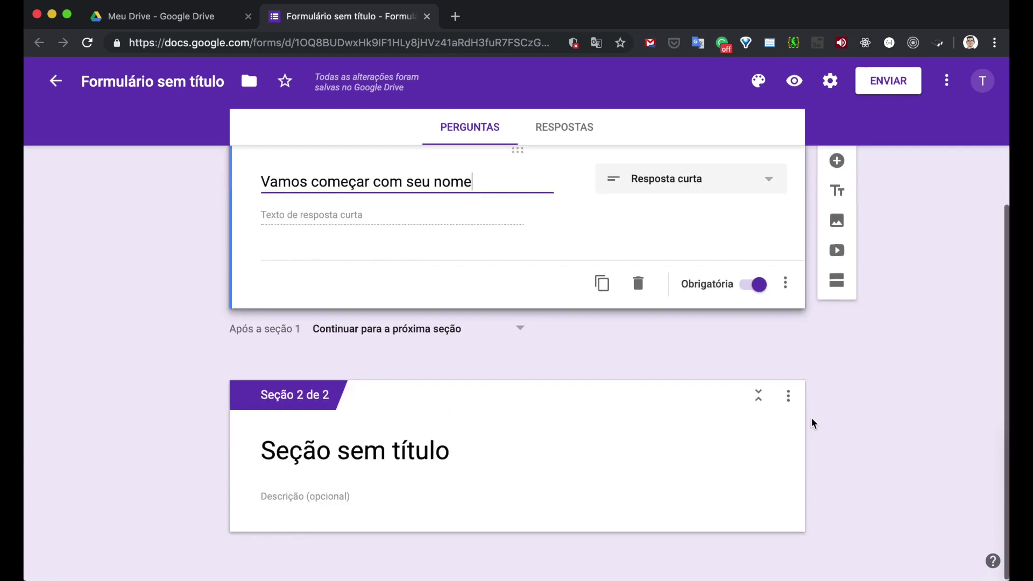
click(401, 489)
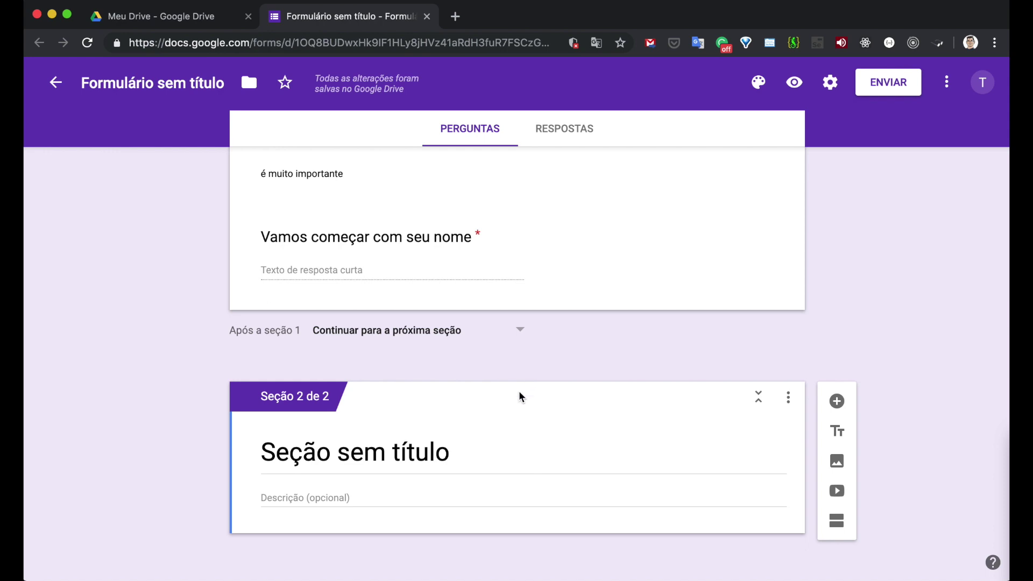
click(377, 439)
click(464, 447)
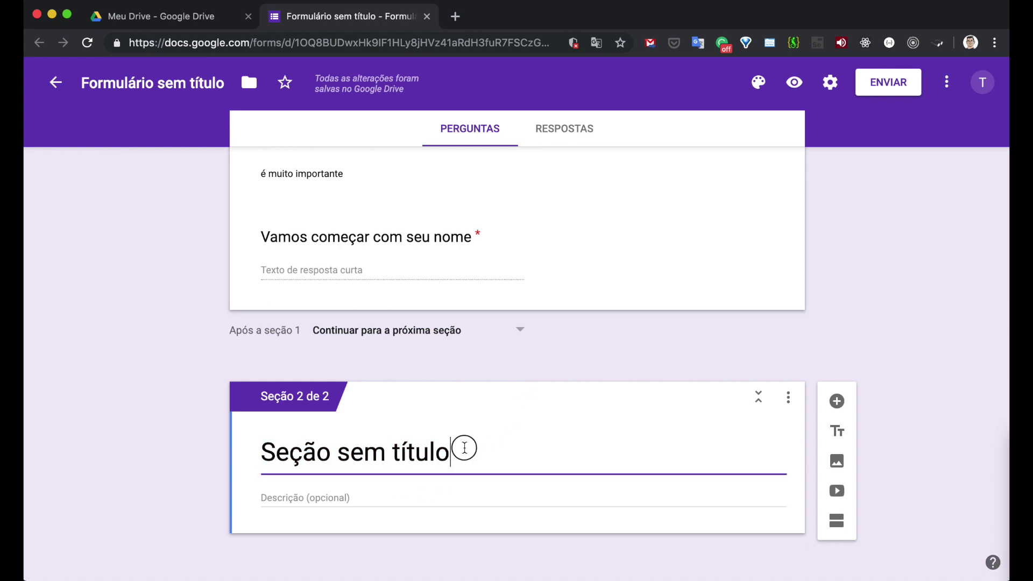
drag(464, 448, 134, 453)
text(Voc)
key(BackSpace)
key(BackSpace)
key(BackSpace)
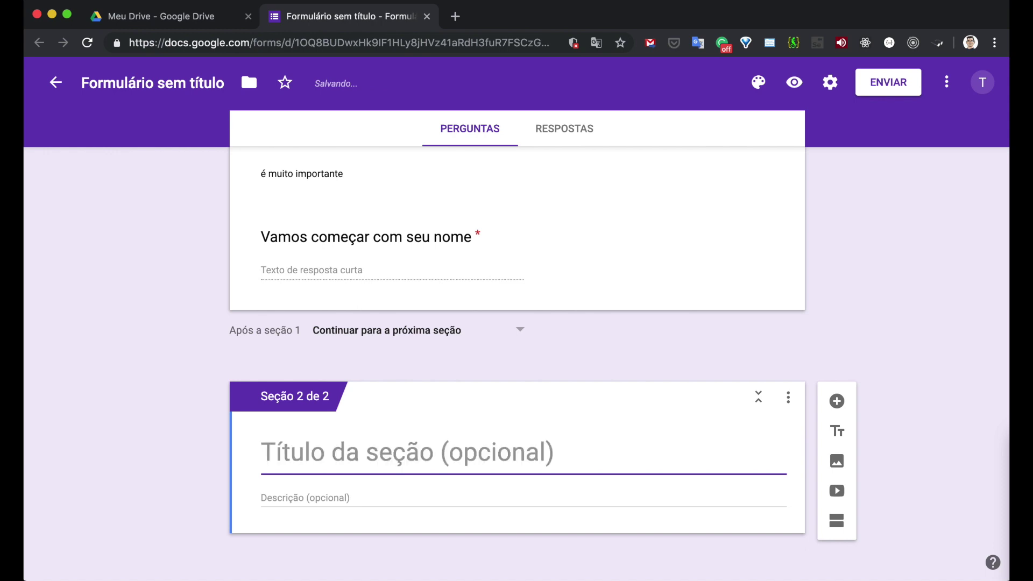
text(Pergunt)
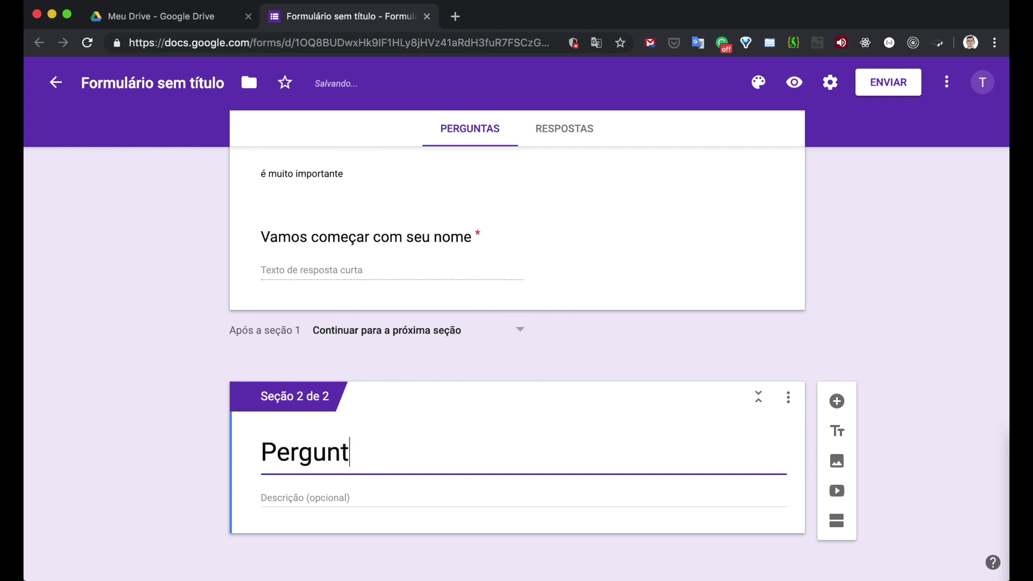
text(a importante)
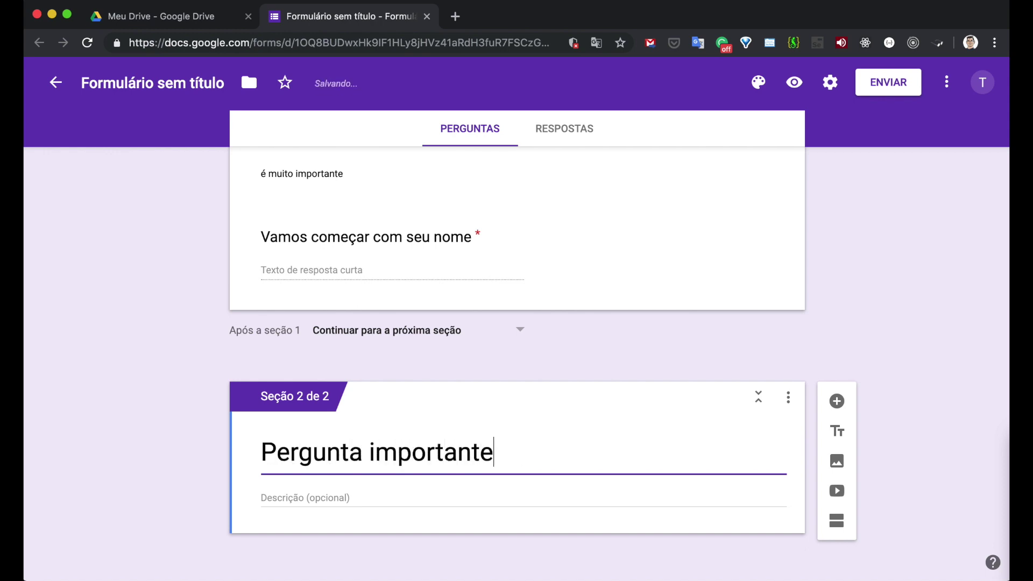
click(788, 398)
click(947, 398)
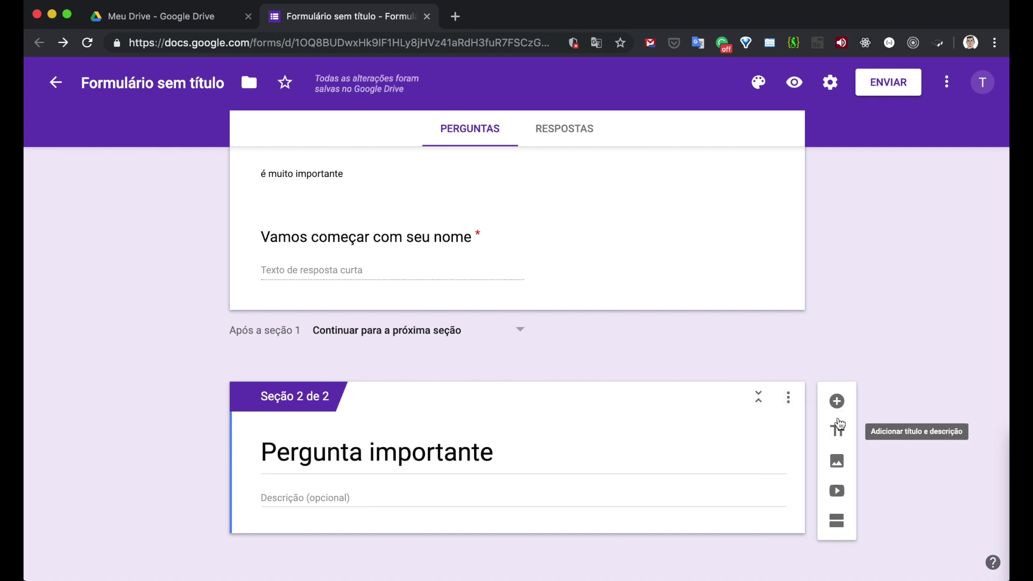
Add a multiple-choice question to the "Pergunta importante" section with the text "Você gosta do Excel?"
click(837, 401)
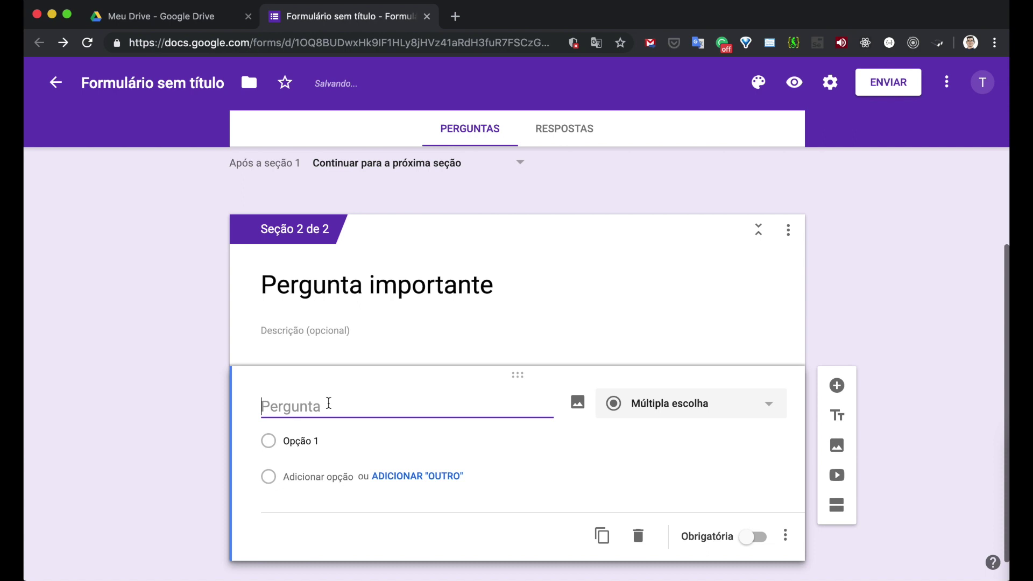
text(Você gosta)
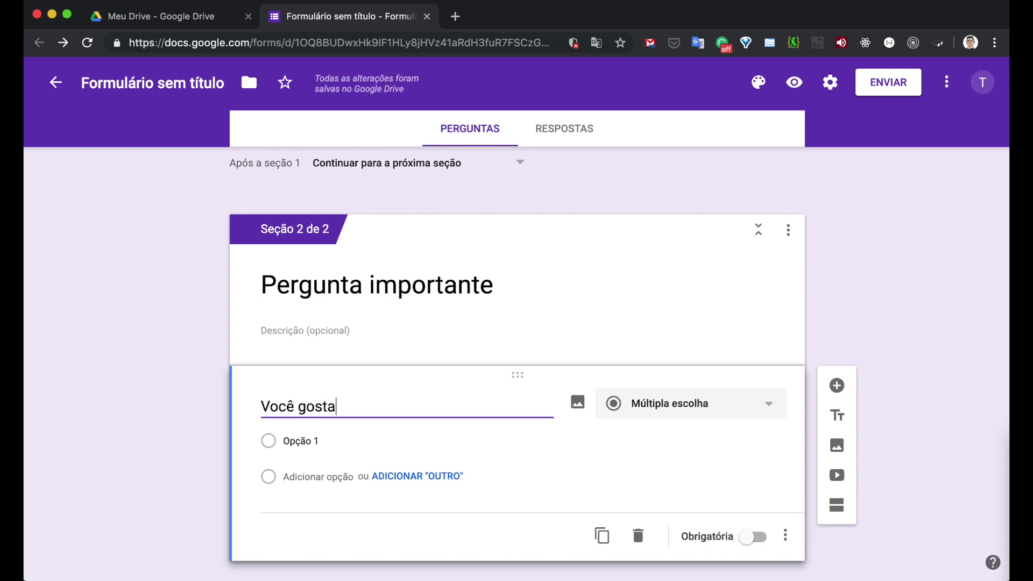
text( do Google)
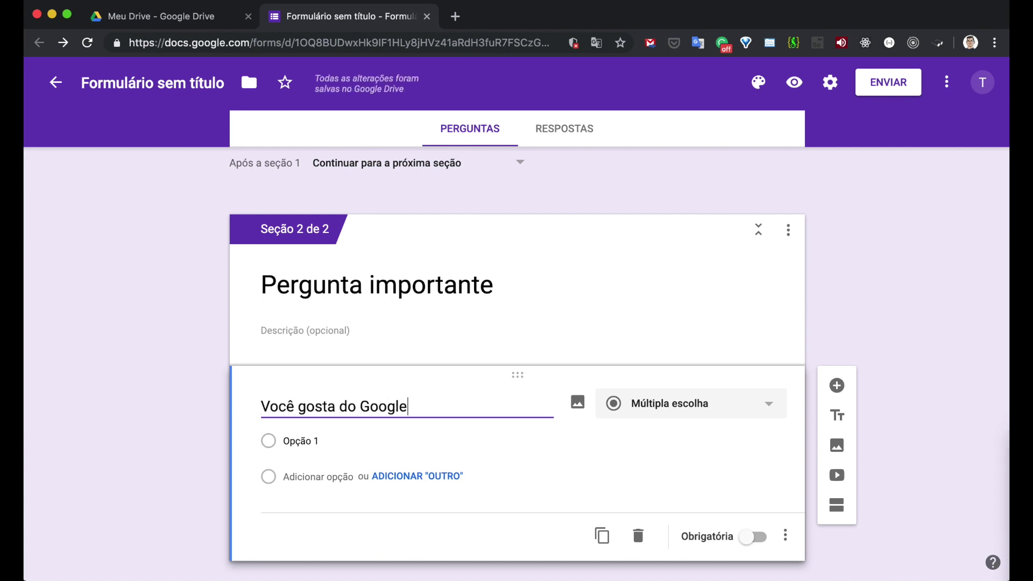
text( Planilhas)
key(alt+shift+Left)
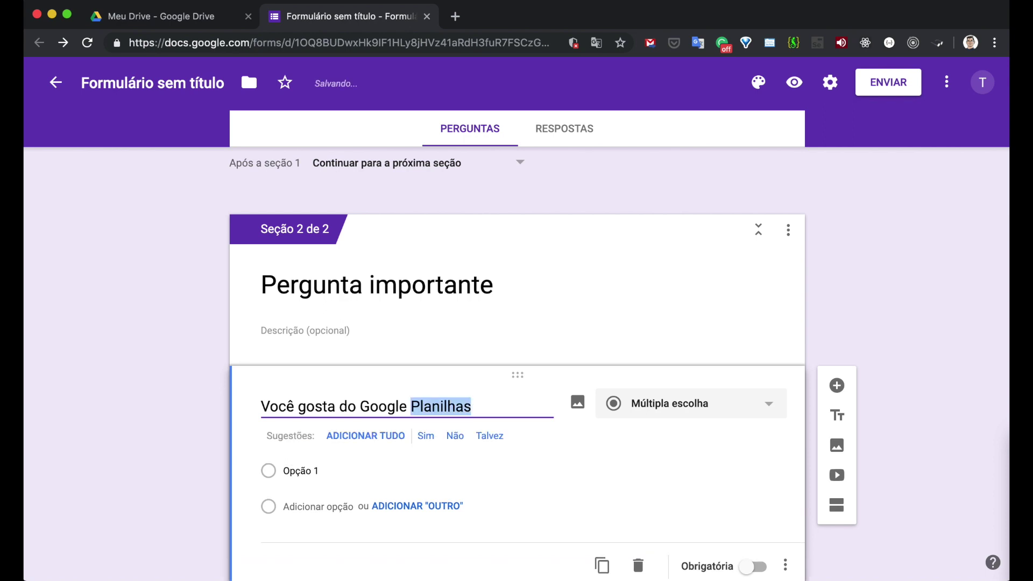
key(alt+shift+Left)
text(Excel)
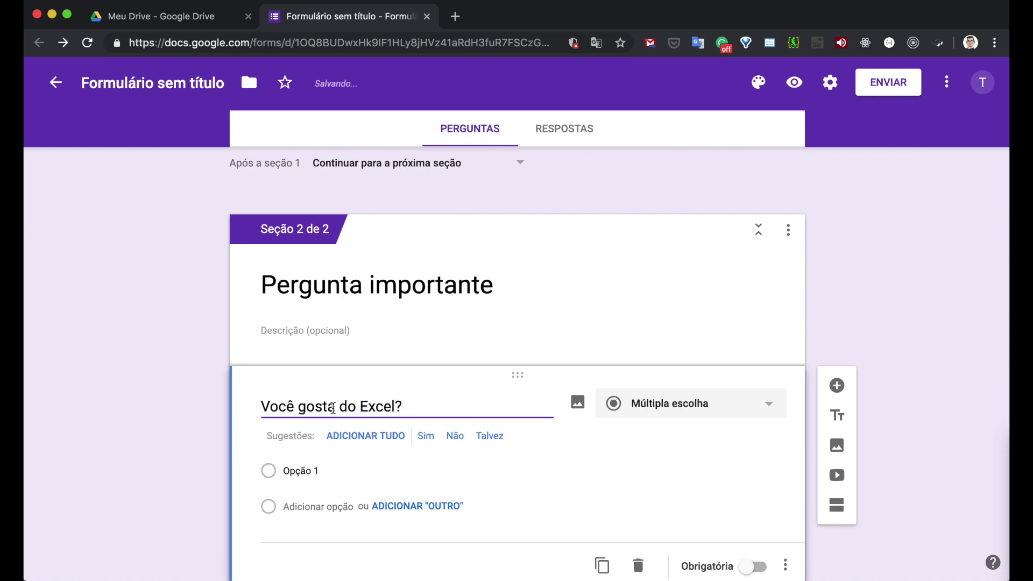
text(?)
Give the "Você gosta do Excel?" question the answer options "Sim" and "Não" and make it required
scroll(376, 428, down, 1)
click(305, 457)
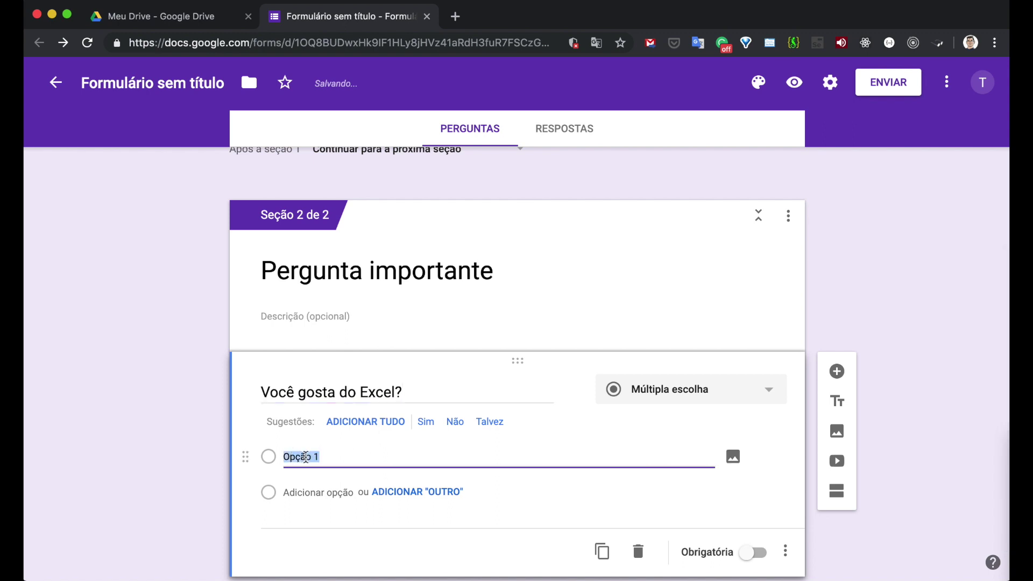
text(Si)
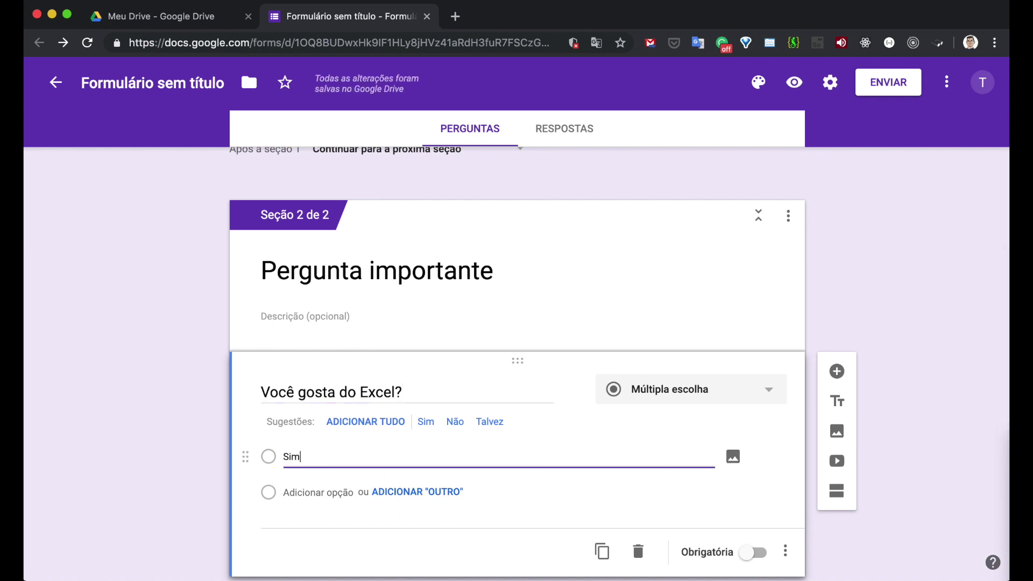
text(m)
click(304, 493)
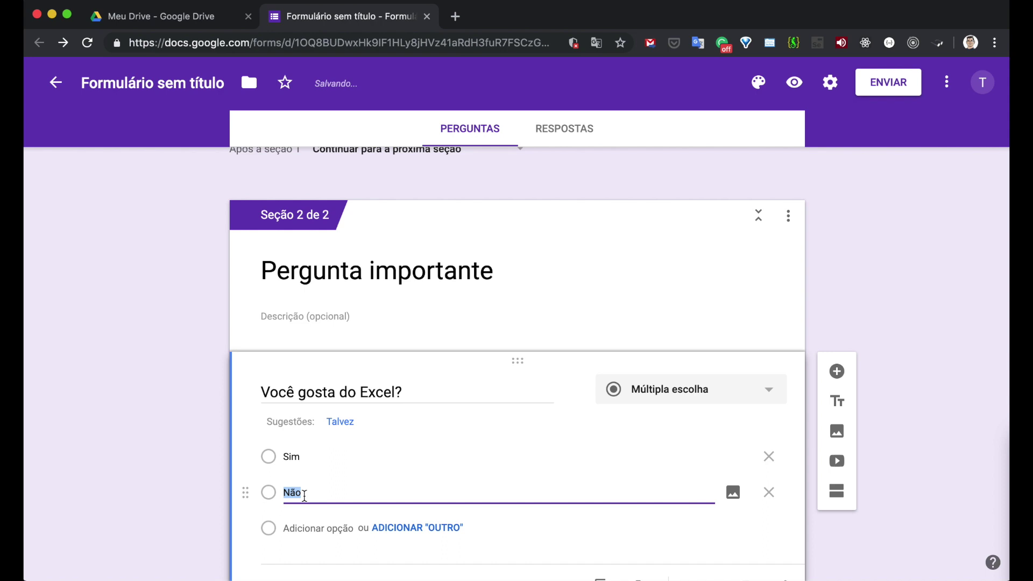
key(Right)
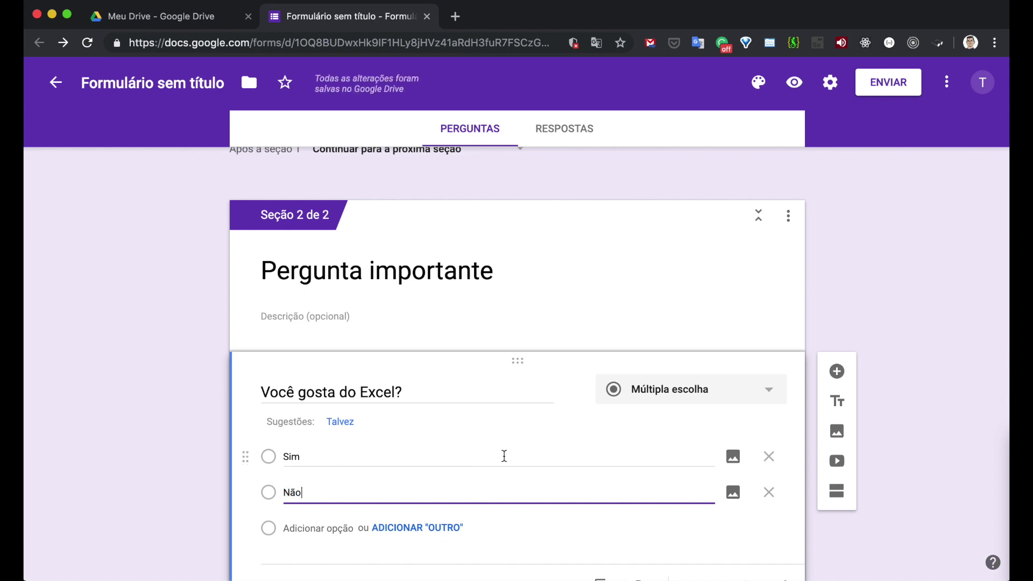
scroll(575, 441, down, 2)
click(767, 530)
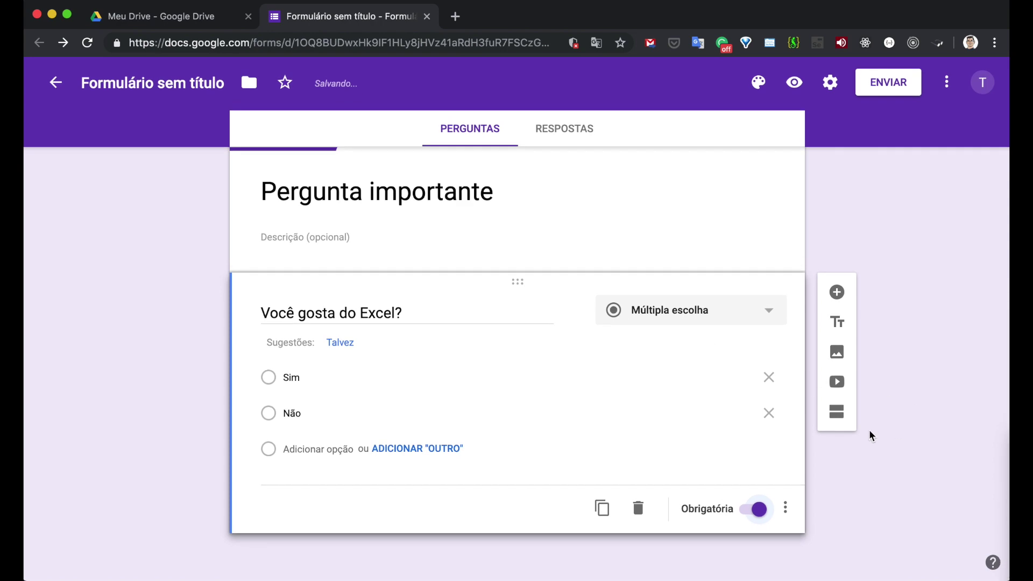
Add a third section after the Excel question and title it "Boa resposta!"
click(834, 413)
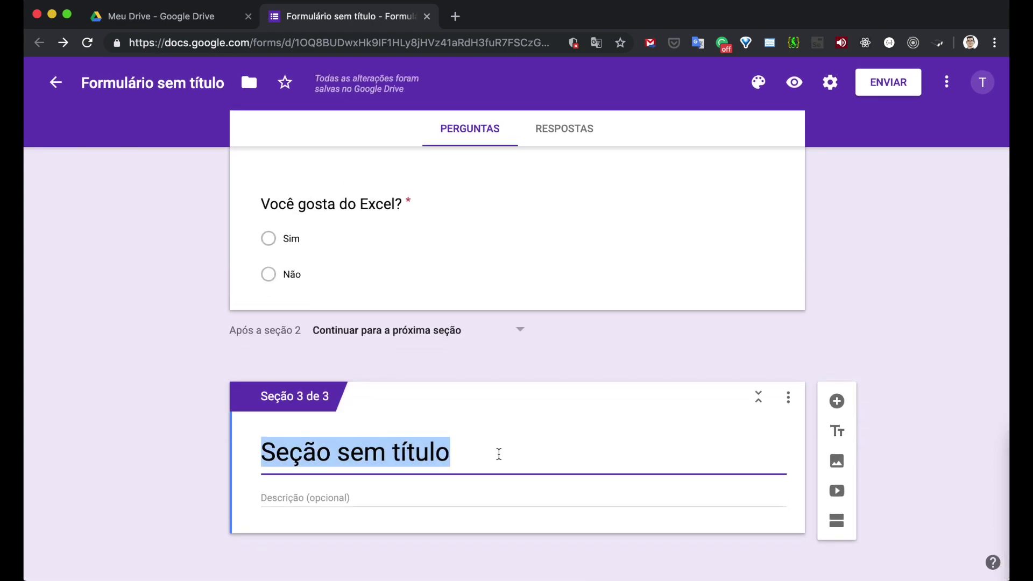
text(Bao)
key(BackSpace)
key(BackSpace)
text(oa )
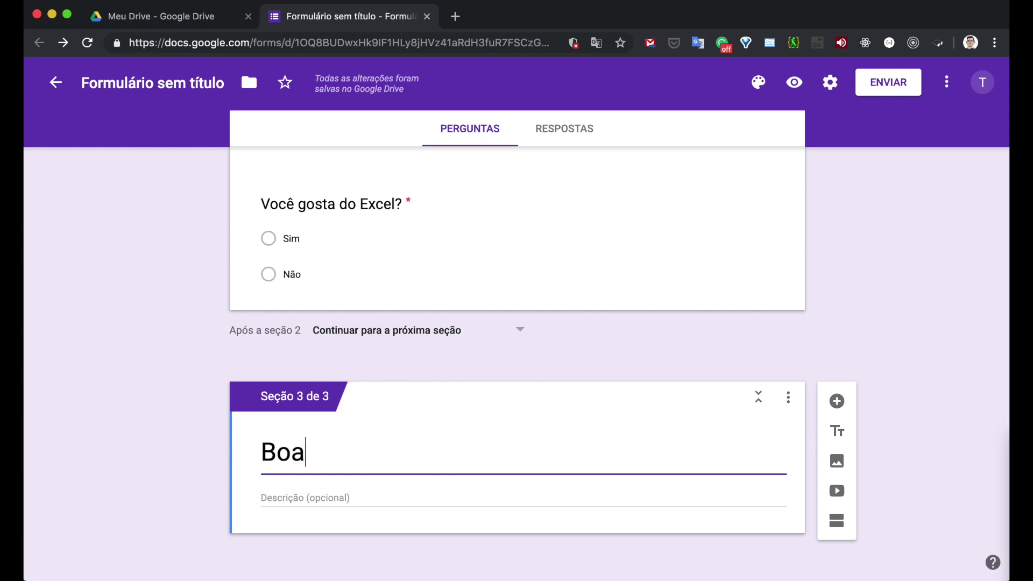
text(res)
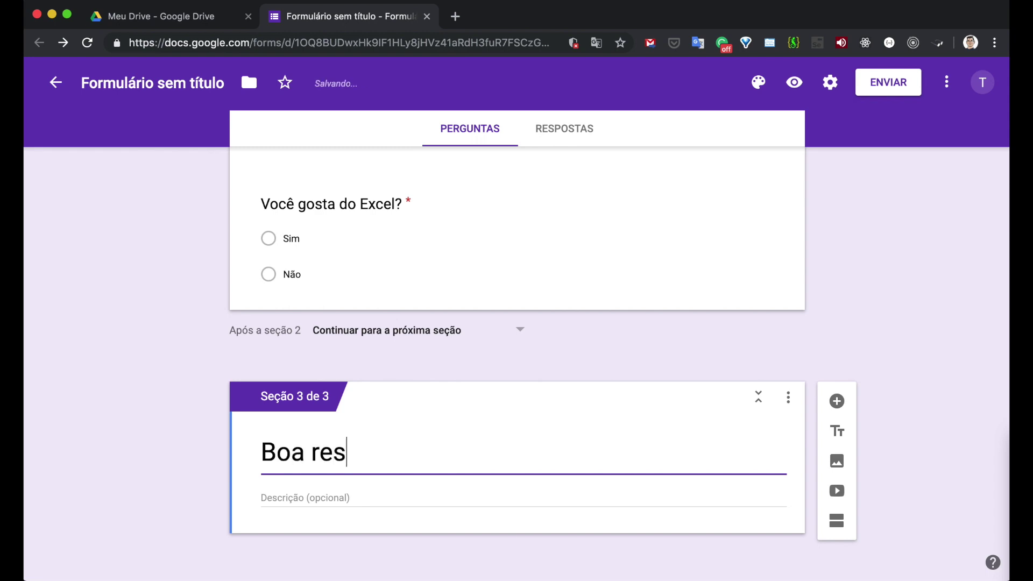
text(porta)
key(BackSpace)
key(BackSpace)
key(BackSpace)
text(sta!)
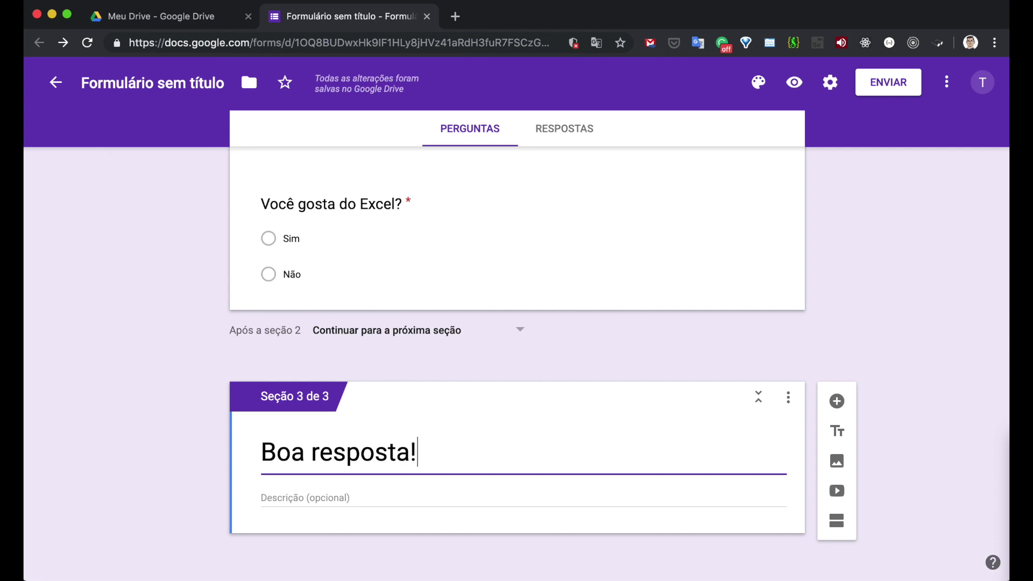
Add a multiple-choice question to the "Boa resposta!" section with the text "Qual então seu recurso preferido?"
click(836, 401)
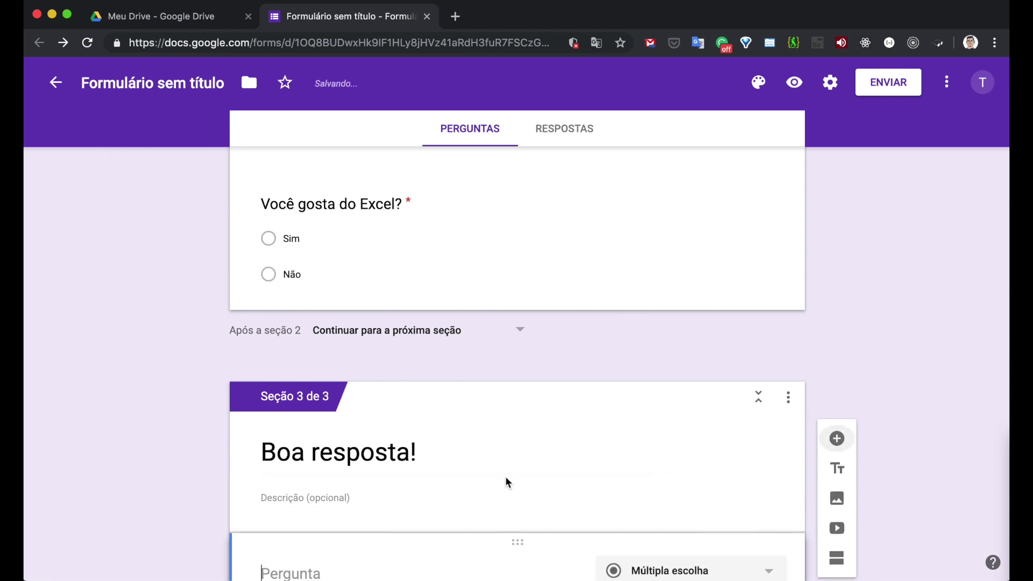
text(Qual )
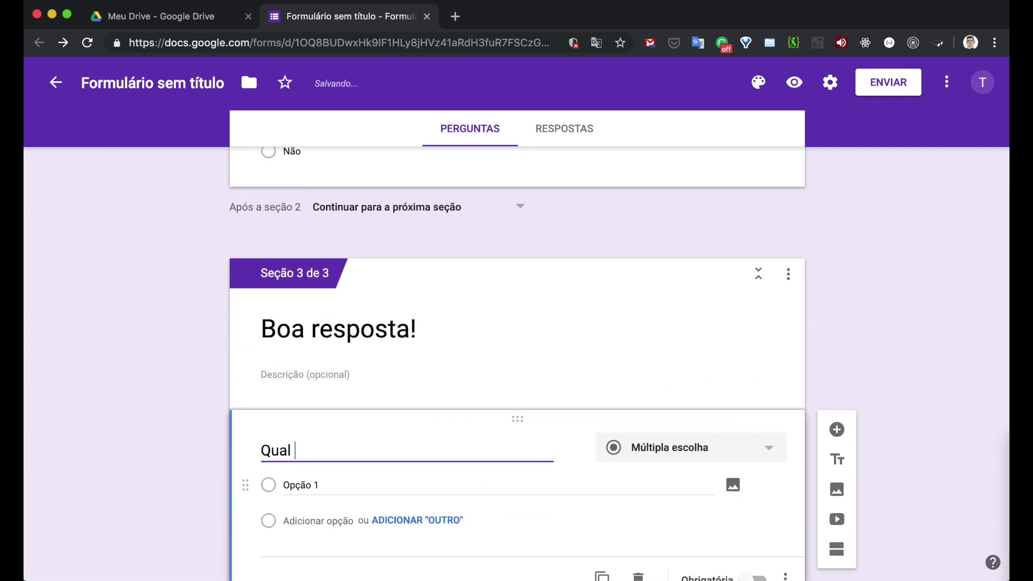
text(então seu recu)
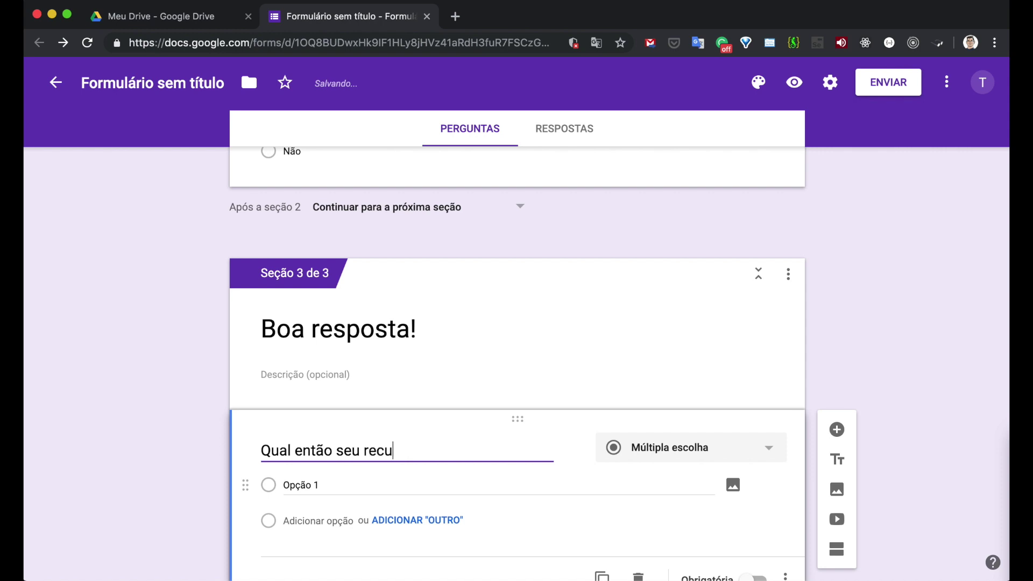
text(rso prefere)
text(do)
text(?)
Enter "Fórmulas" and "Formatação condicional" as the first two answer options of the favourite-feature question
scroll(565, 426, down, 2)
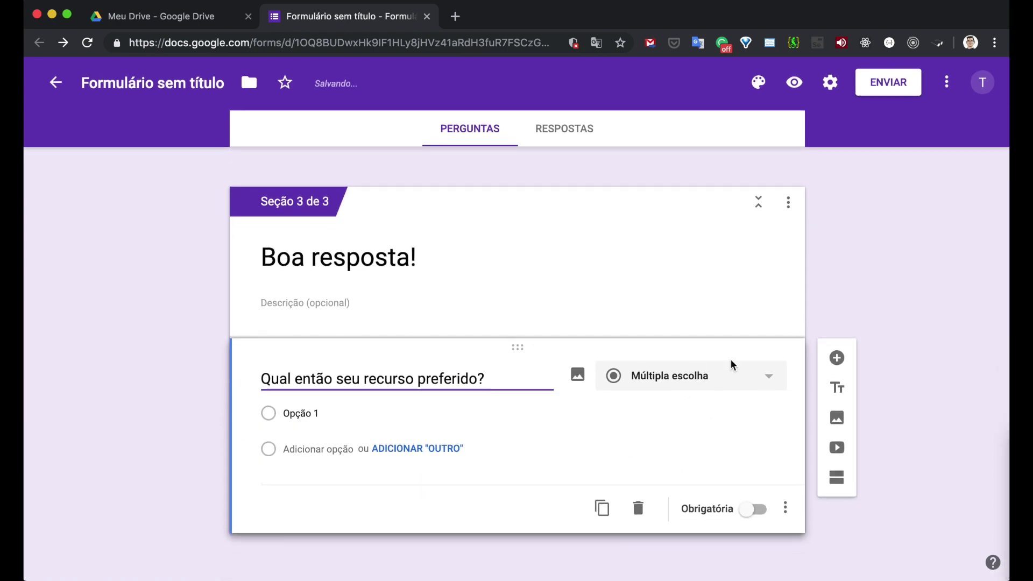
click(734, 373)
click(312, 415)
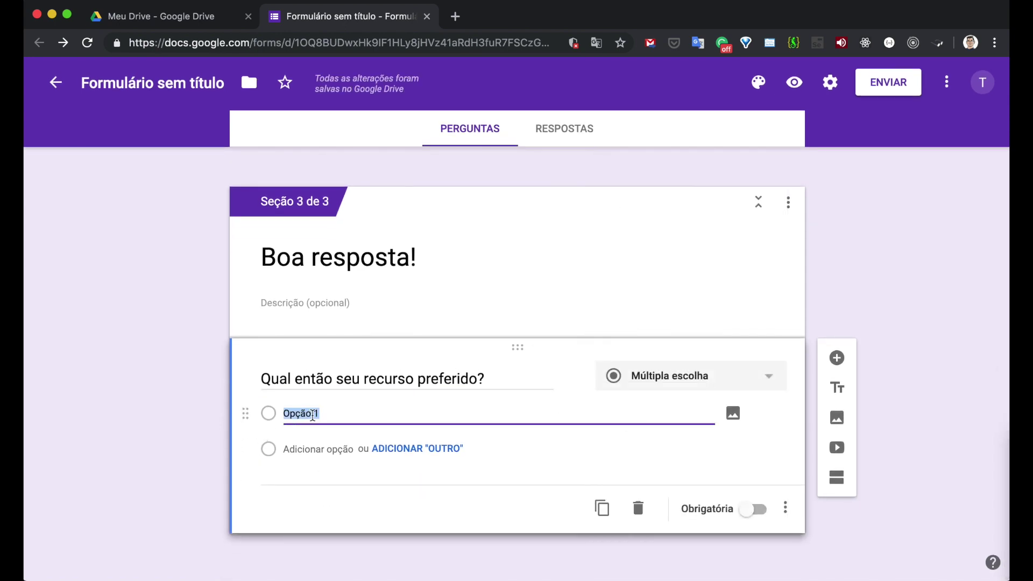
text(F)
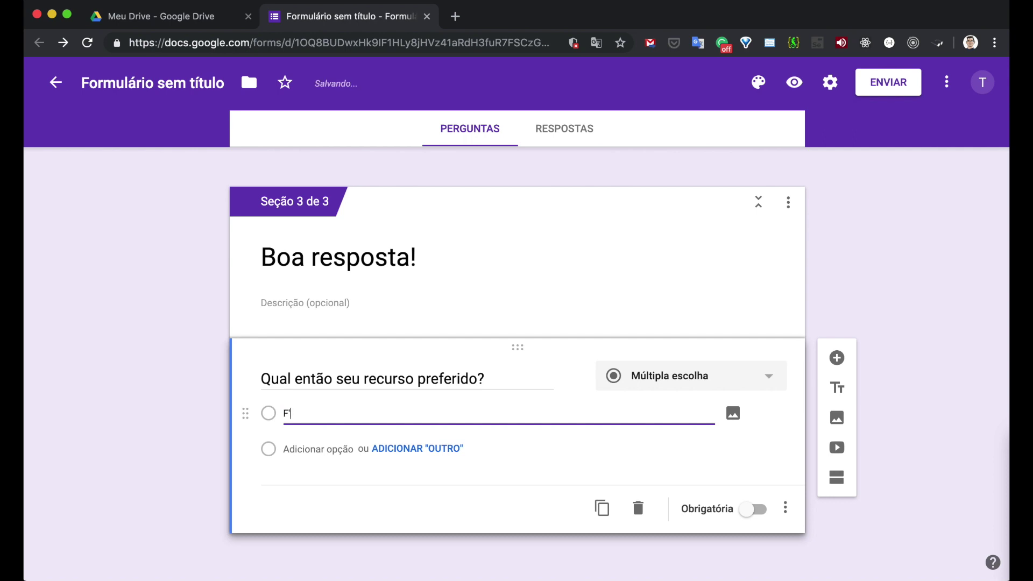
text(iróru)
key(BackSpace)
click(301, 449)
text(F)
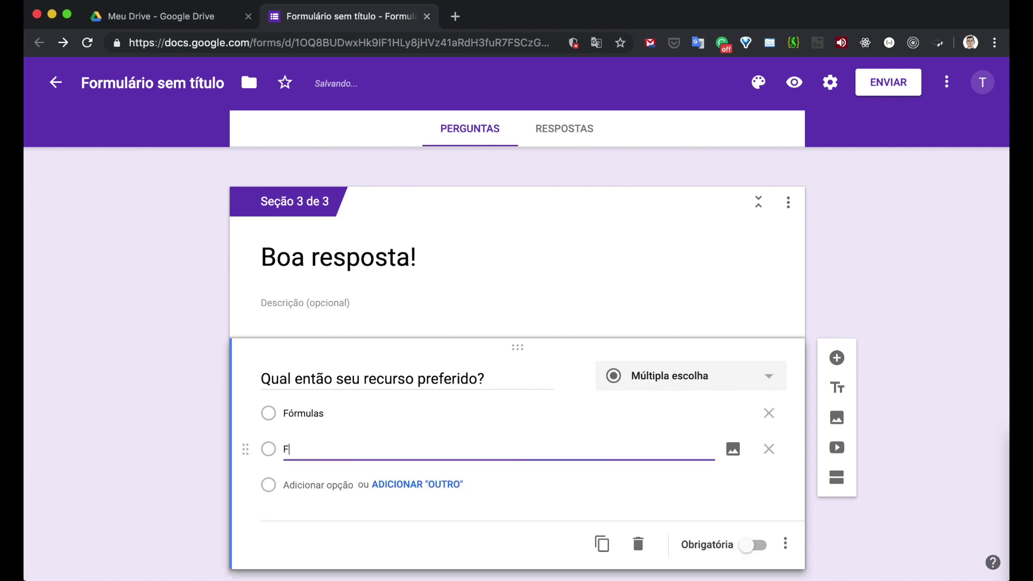
text(ormatação condicional)
Add the answer options "Gráficos" and "Tabela dinâmica" to the favourite-feature question and make it required
click(334, 485)
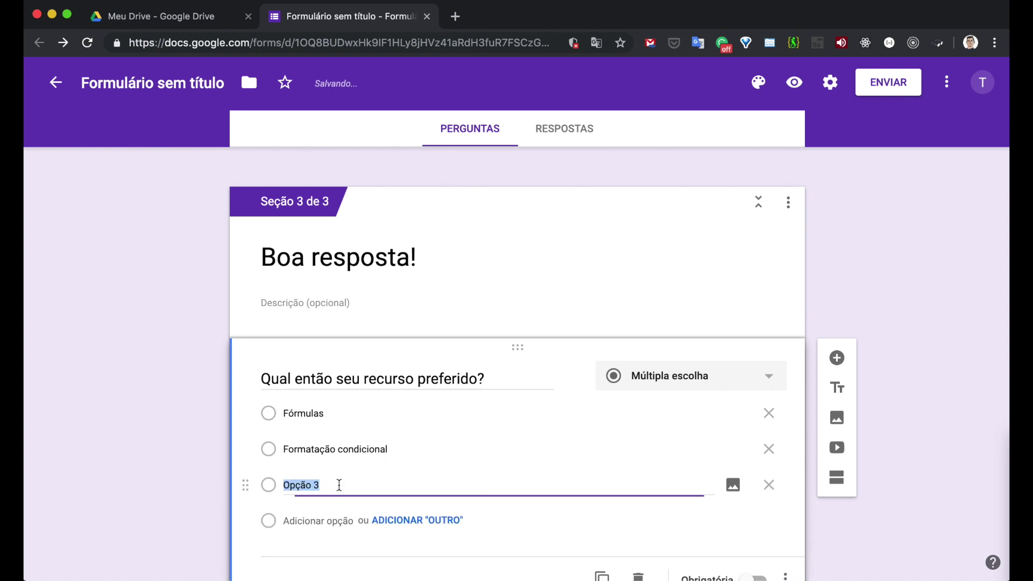
text(Gráficos)
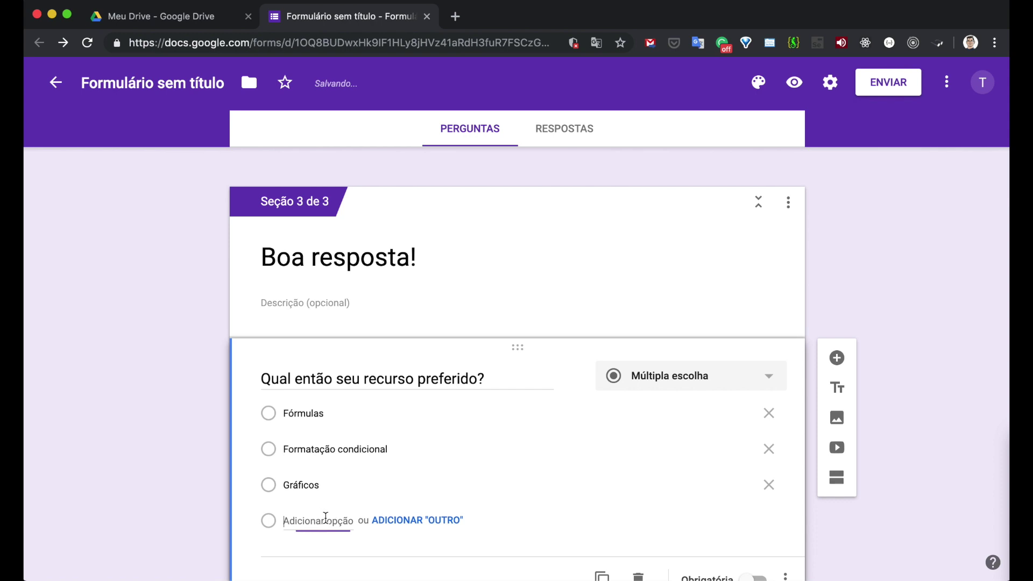
click(321, 520)
text(Tabela dinâmica)
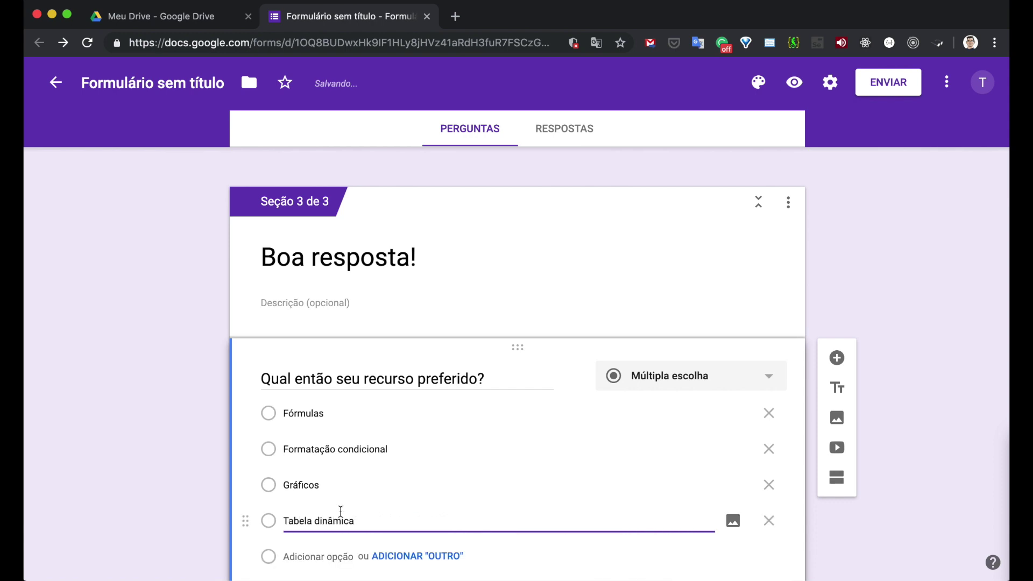
scroll(860, 463, down, 2)
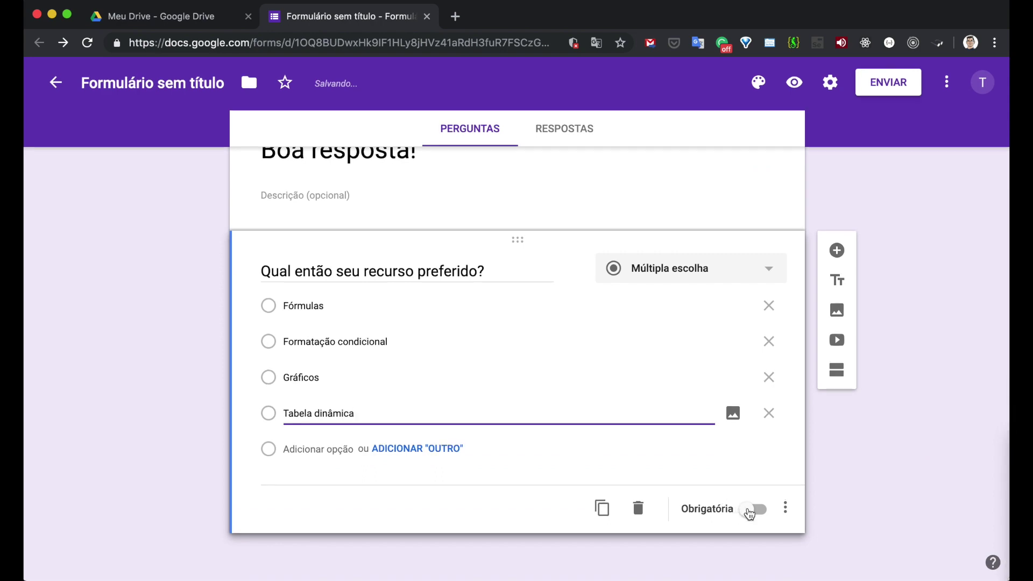
click(749, 514)
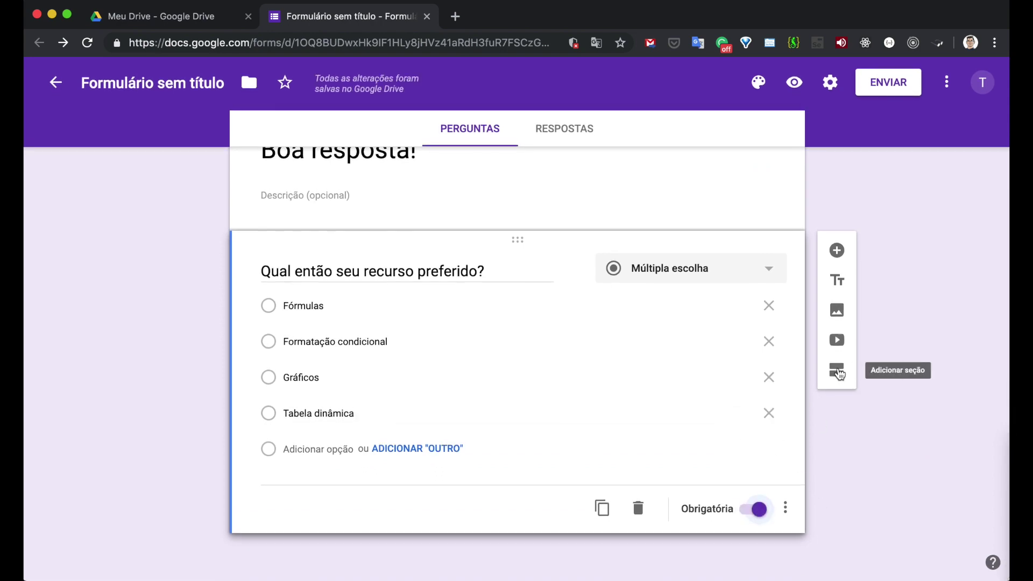
Add a fourth section after the favourite-feature question and title it "Finalização"
click(836, 371)
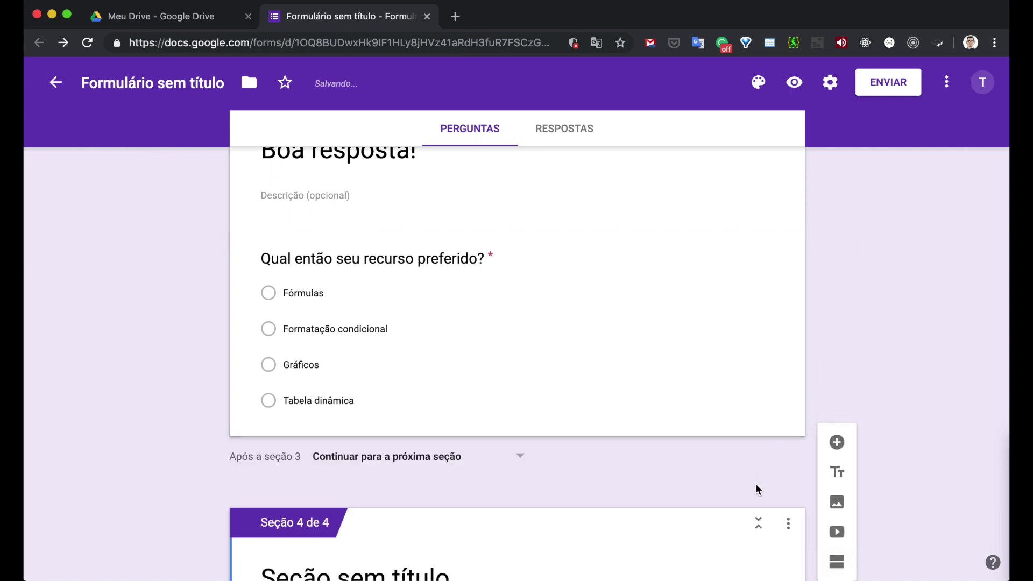
text(Finalizaçã)
text(o)
key(BackSpace)
key(BackSpace)
text(ãp)
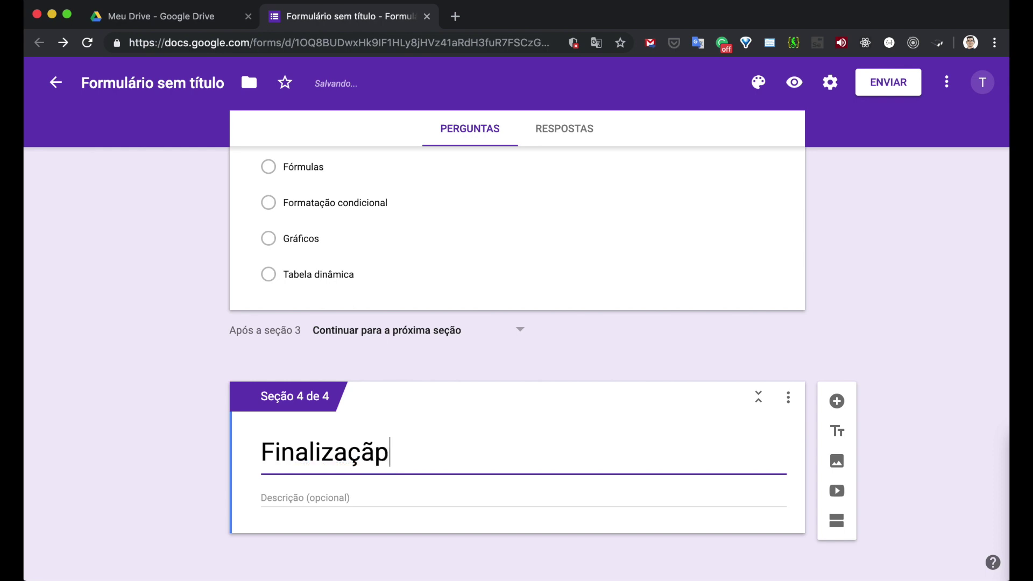
key(BackSpace)
text(o)
click(836, 401)
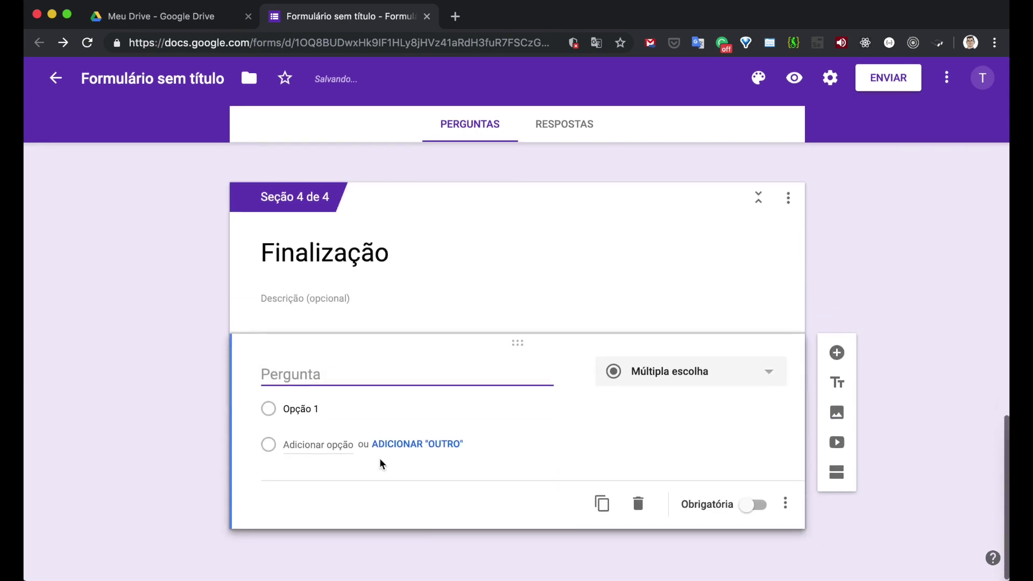
click(702, 386)
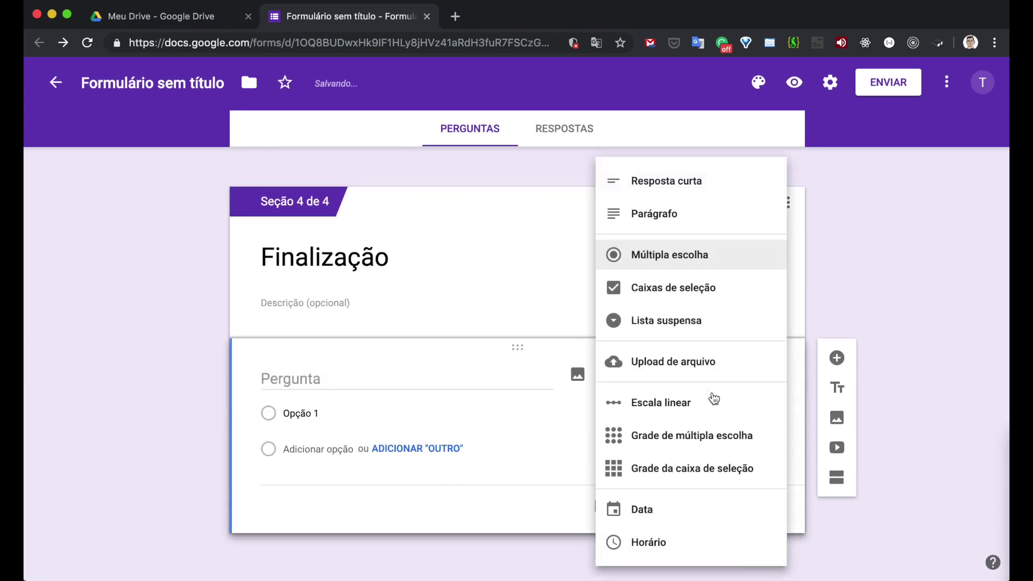
click(661, 183)
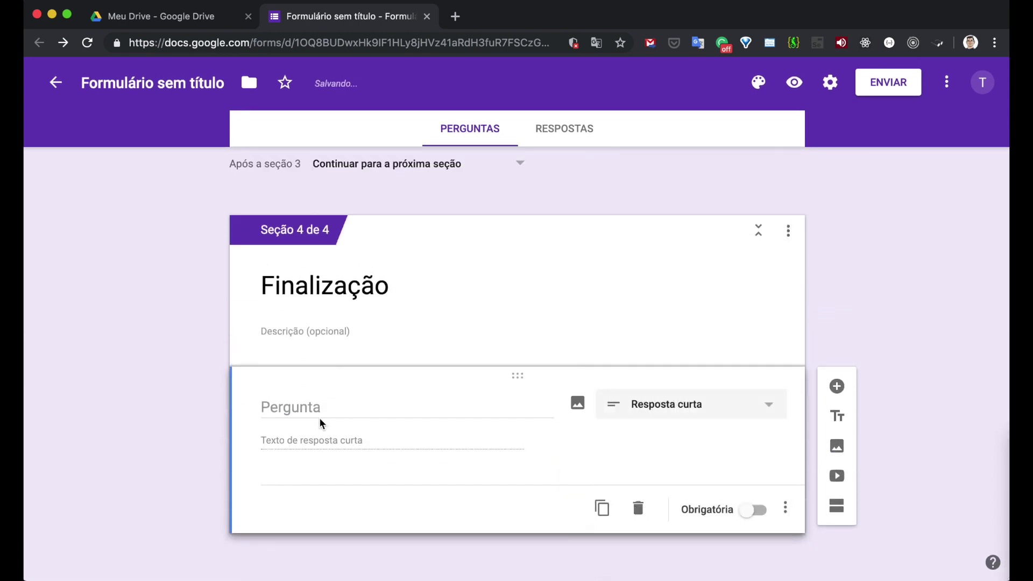
click(685, 419)
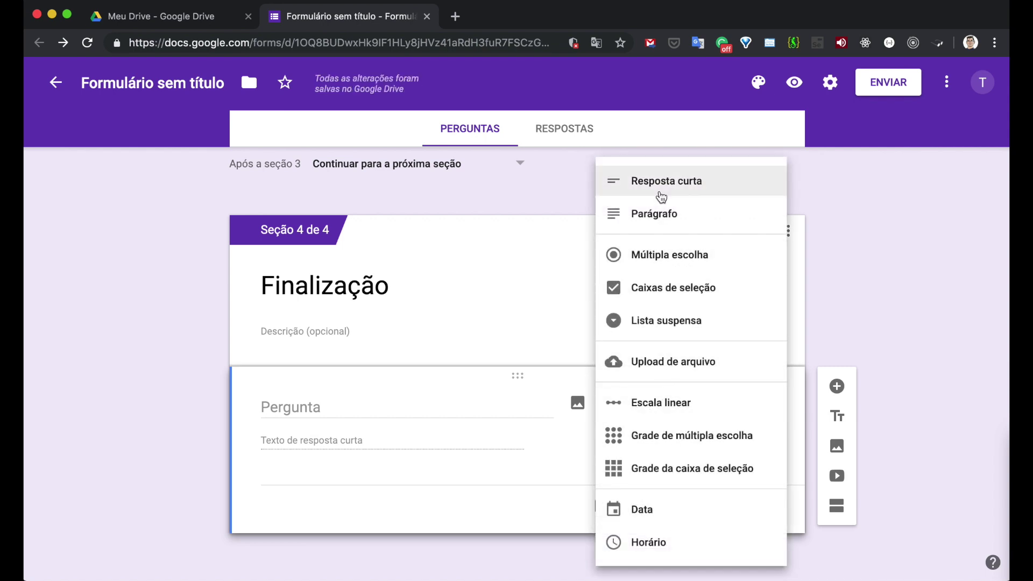
key(Escape)
click(786, 508)
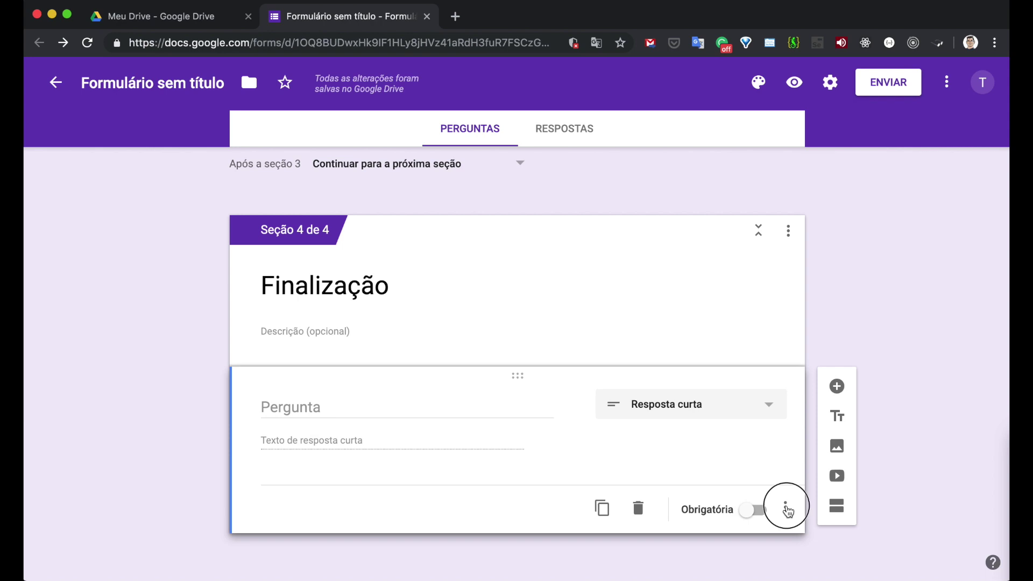
click(639, 508)
click(639, 507)
Enter "Valeu por responder o questionário" as the description of the "Finalização" section
click(347, 494)
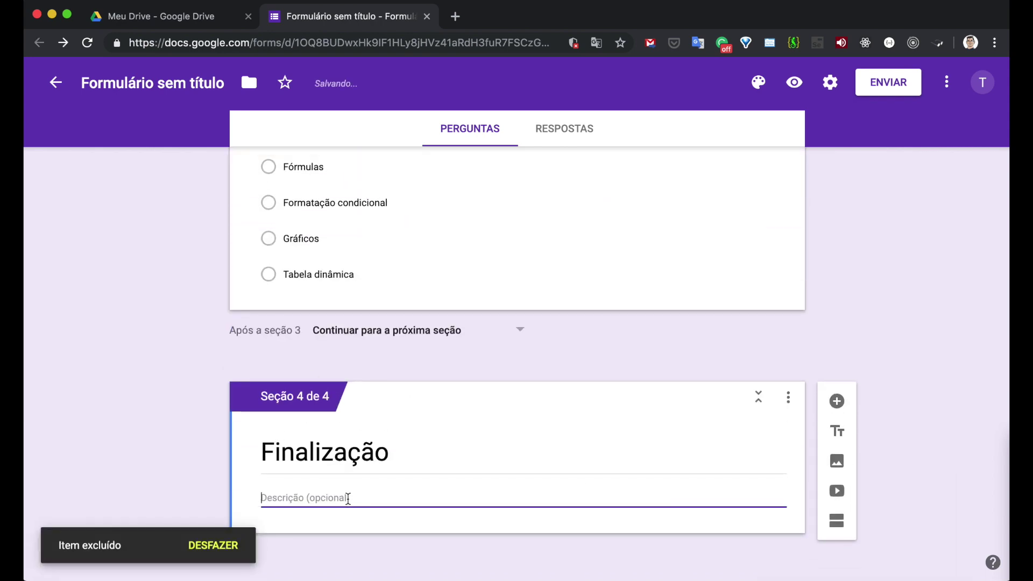
text(Valu)
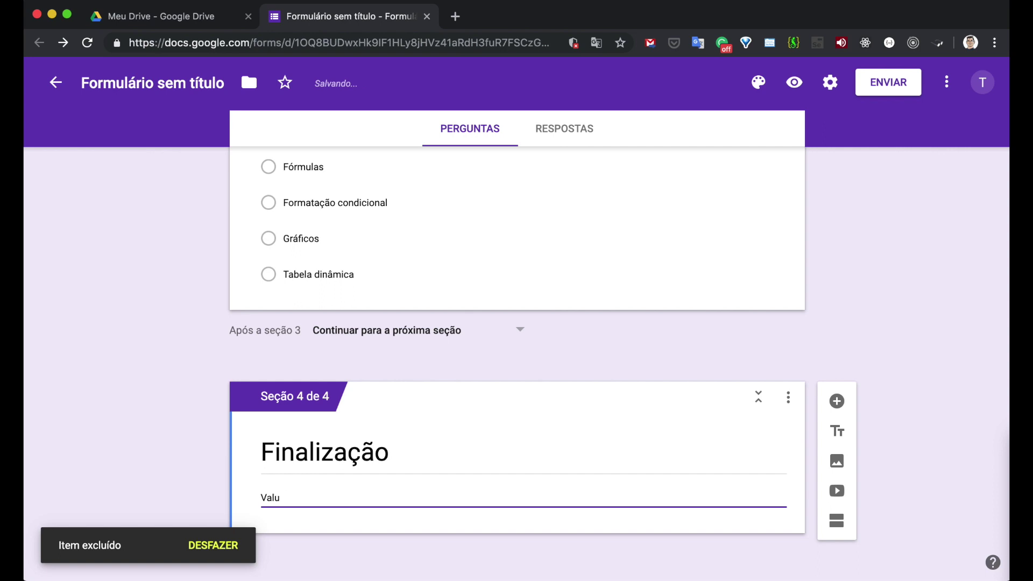
text(e por responder o quse)
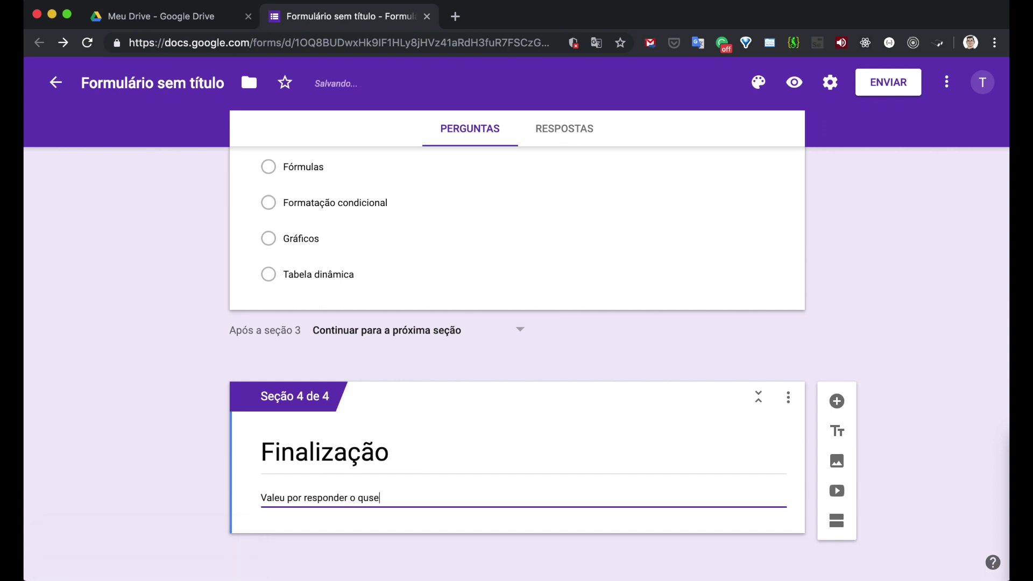
key(BackSpace)
key(BackSpace)
text(estion'rio)
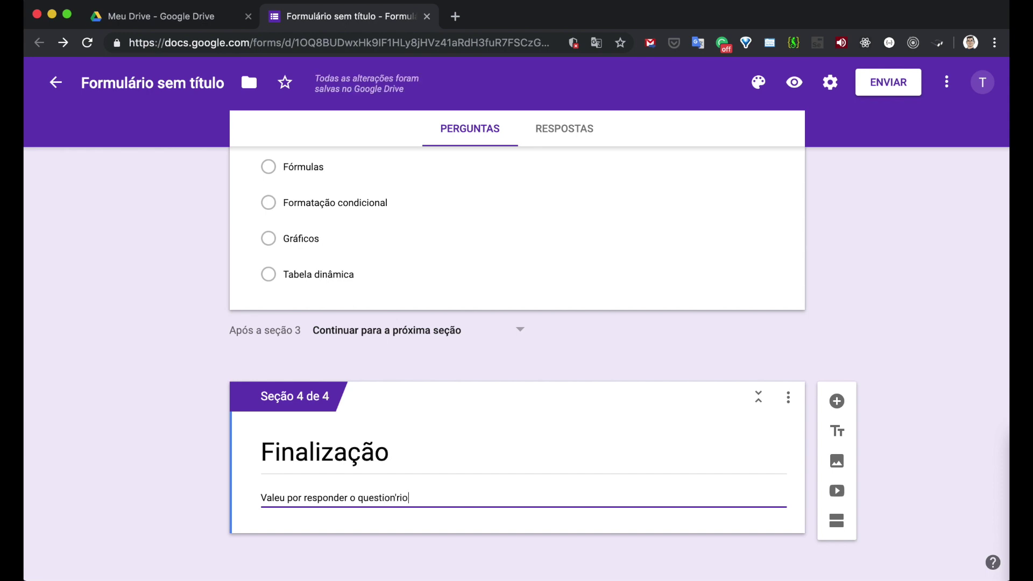
key(BackSpace)
key(BackSpace)
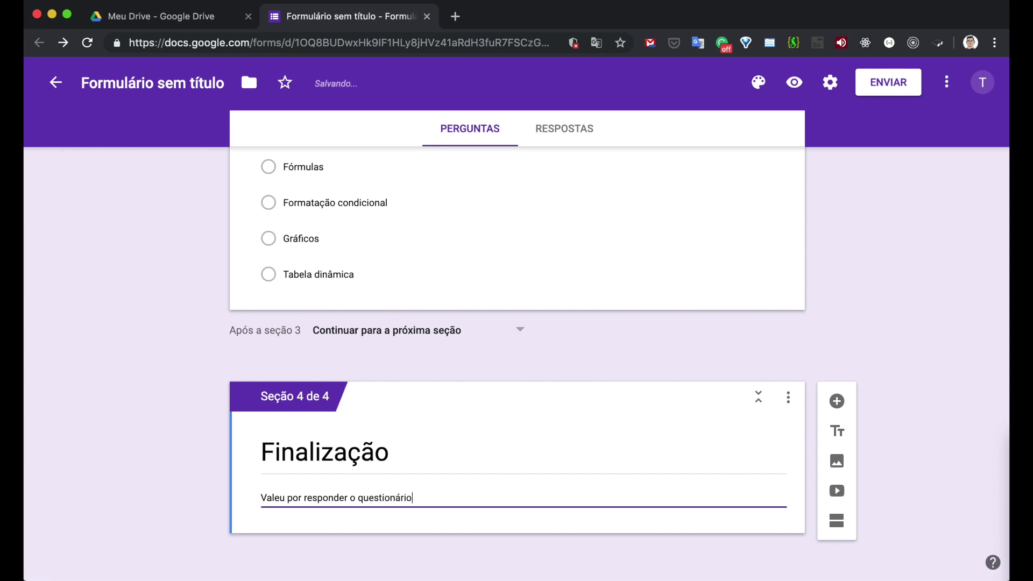
Preview the form, fill in the respondent's name on the first page and continue to the next section
scroll(883, 326, up, 15)
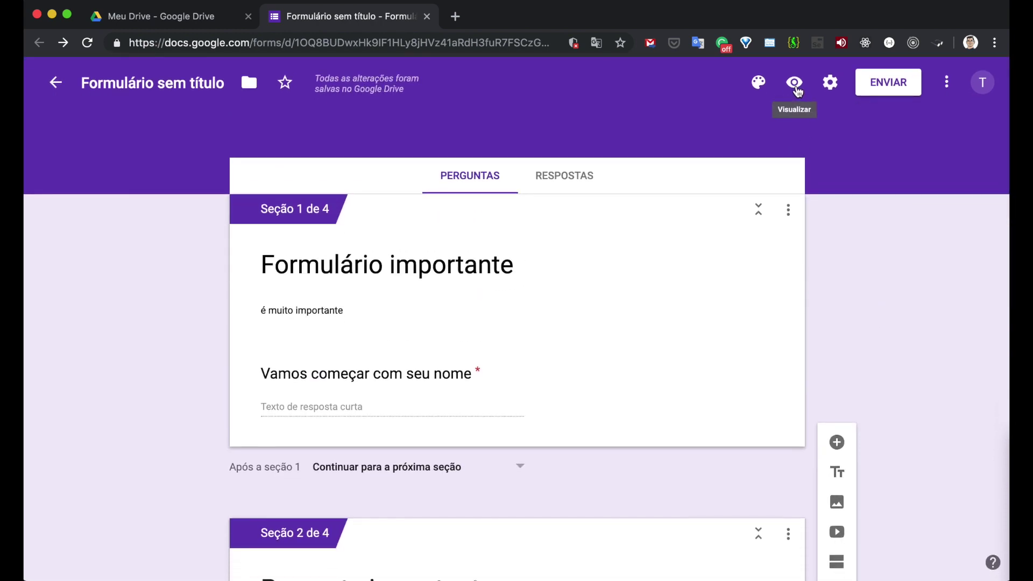
click(798, 88)
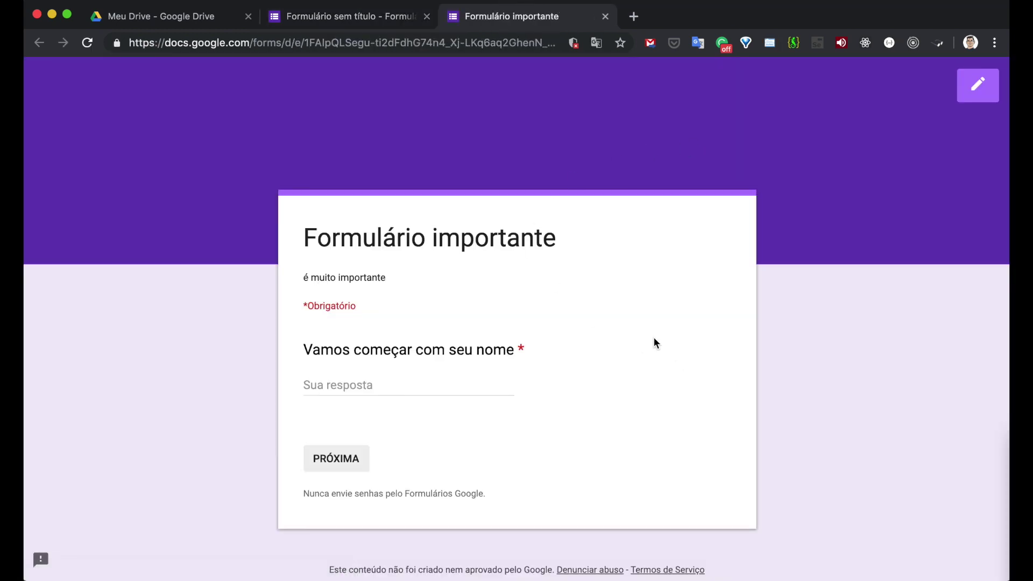
click(397, 383)
text(Tomás)
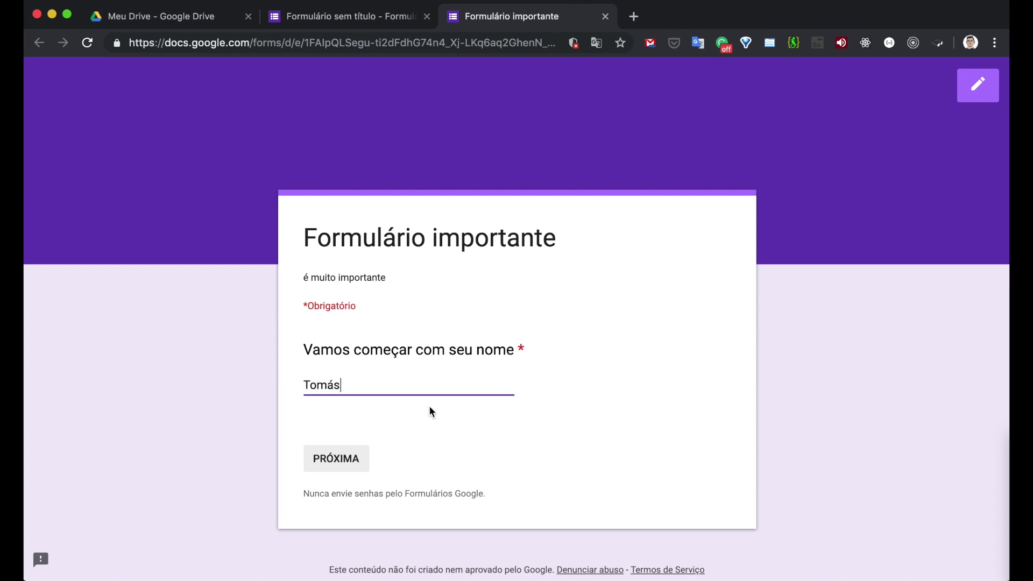
click(336, 458)
In the preview, answer "Sim" to the Excel question and "Fórmulas" to the favourite-feature question, continuing to the "Finalização" page
scroll(507, 428, down, 2)
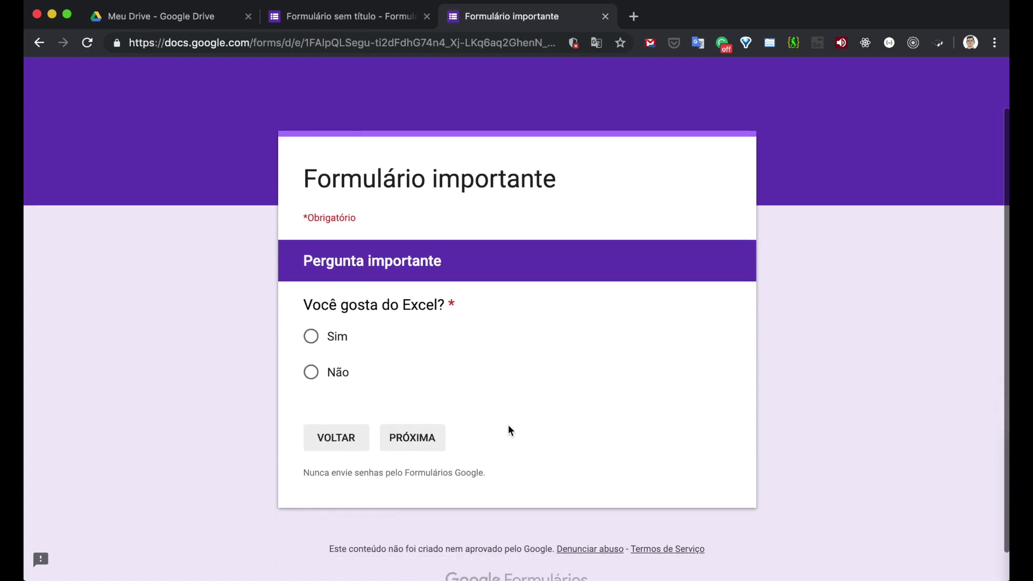
click(327, 335)
click(327, 371)
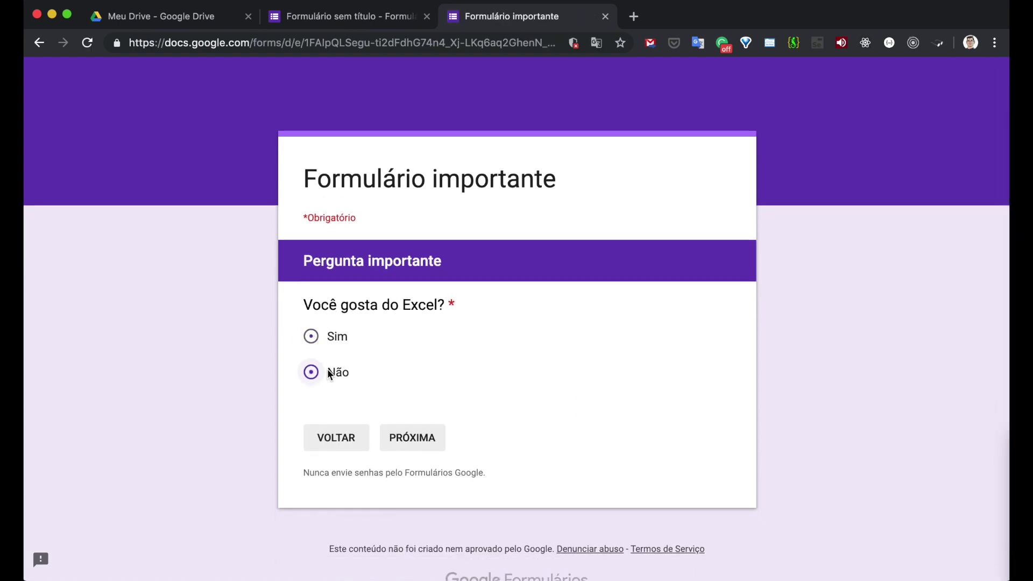
click(331, 338)
click(414, 437)
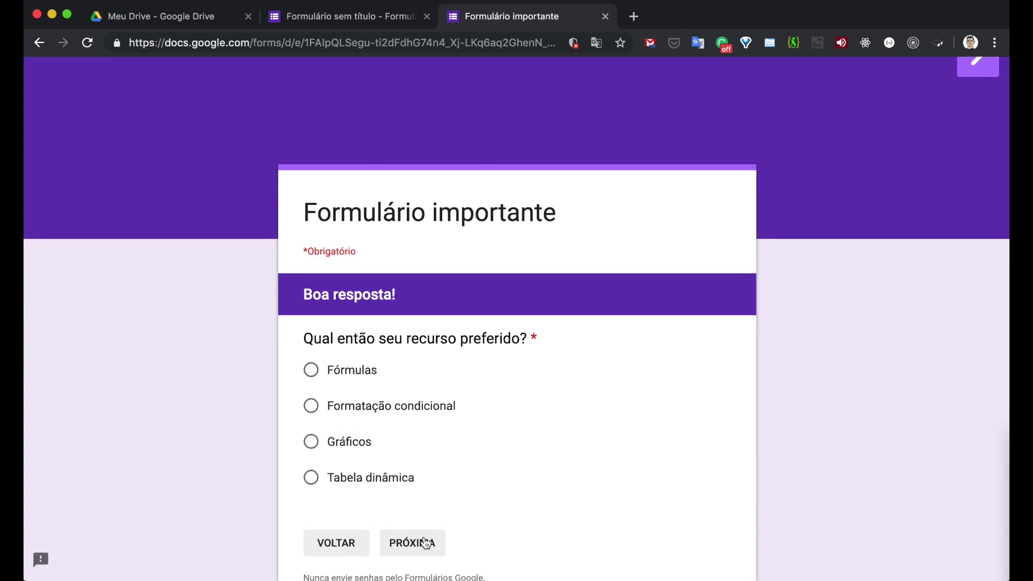
click(356, 372)
click(414, 544)
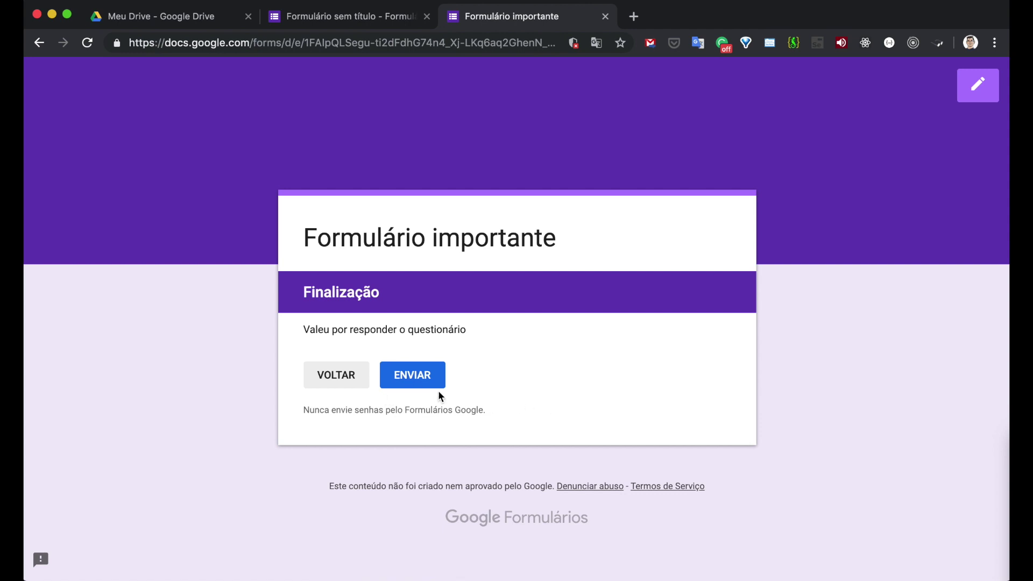
Return to the Excel question in the preview, test the path with the answer "Não" up to "Finalização", and close the preview
click(335, 376)
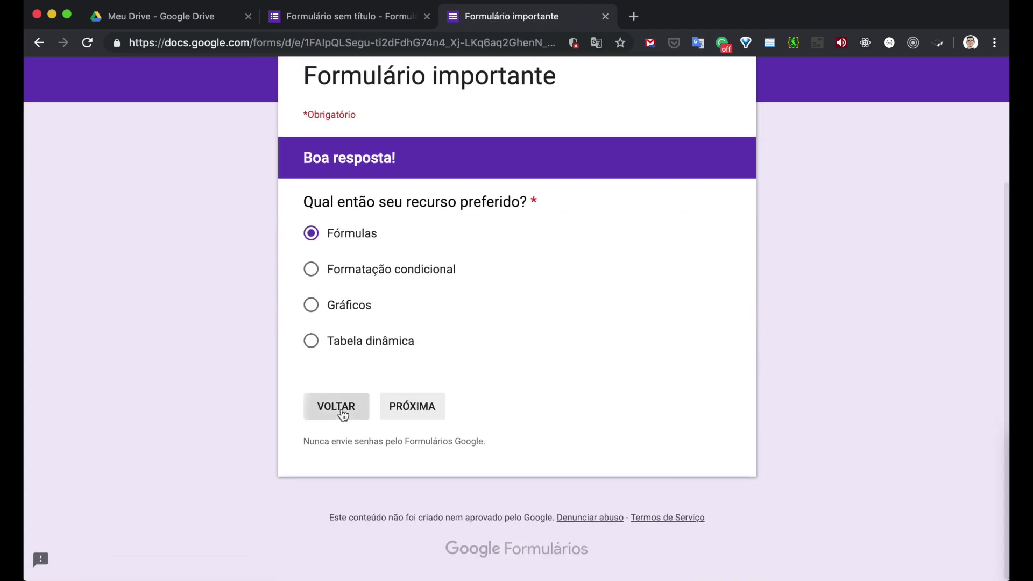
click(340, 408)
click(312, 433)
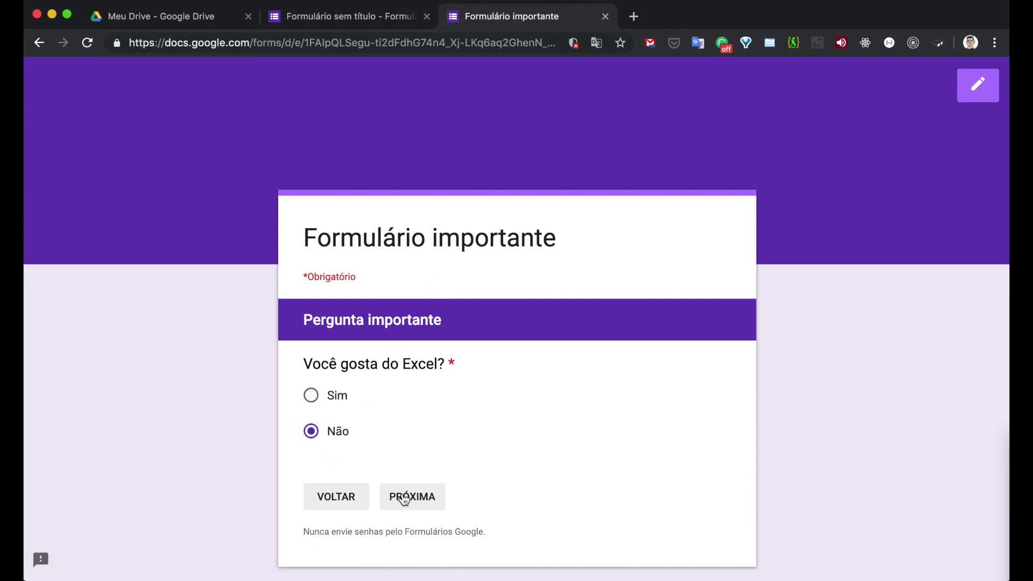
click(412, 496)
scroll(359, 293, down, 3)
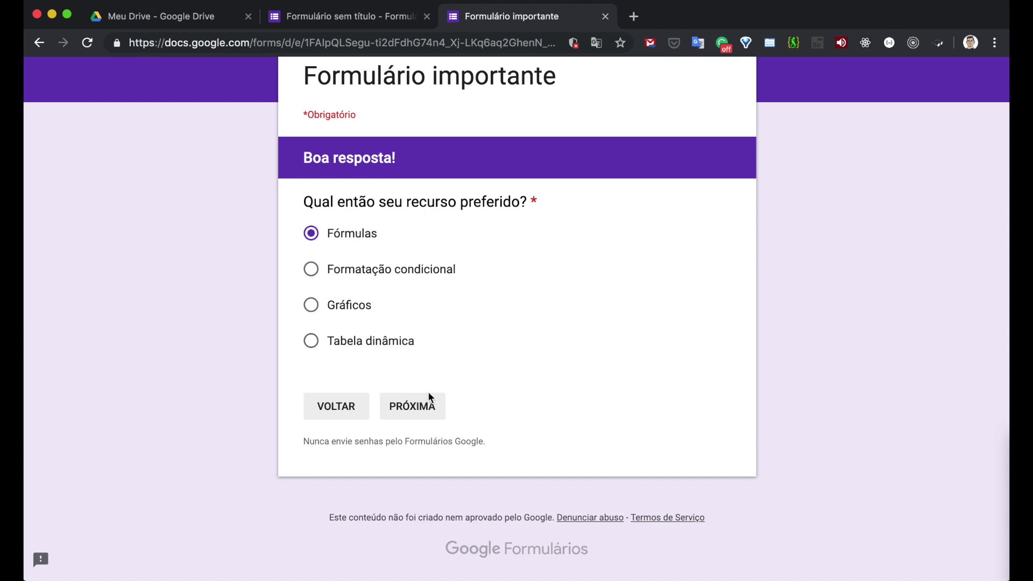
click(389, 417)
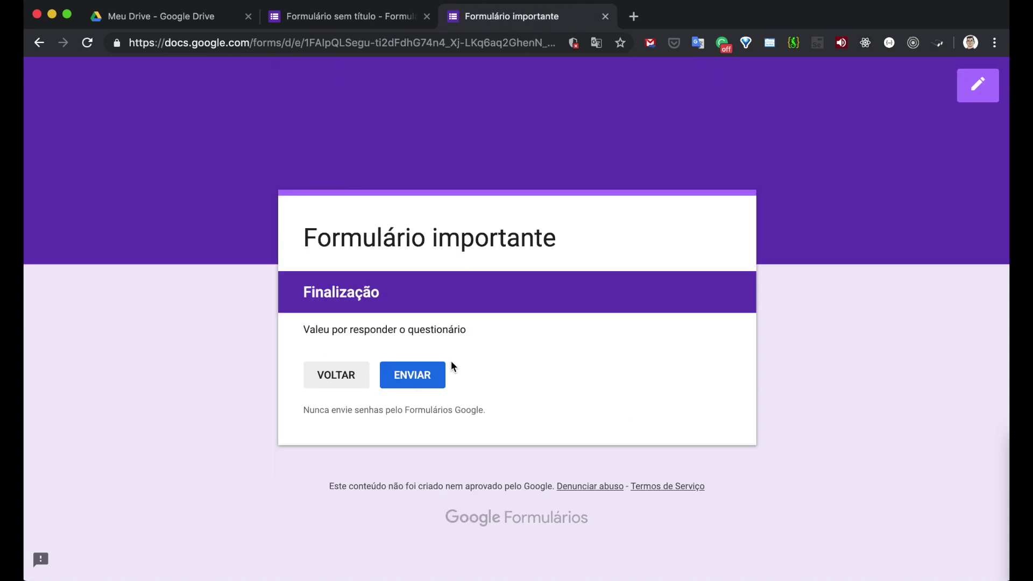
click(605, 17)
Turn on "Ir para a seção com base na resposta" for the "Você gosta do Excel?" question
scroll(590, 256, down, 3)
scroll(641, 277, up, 3)
scroll(627, 277, down, 1)
scroll(650, 289, down, 8)
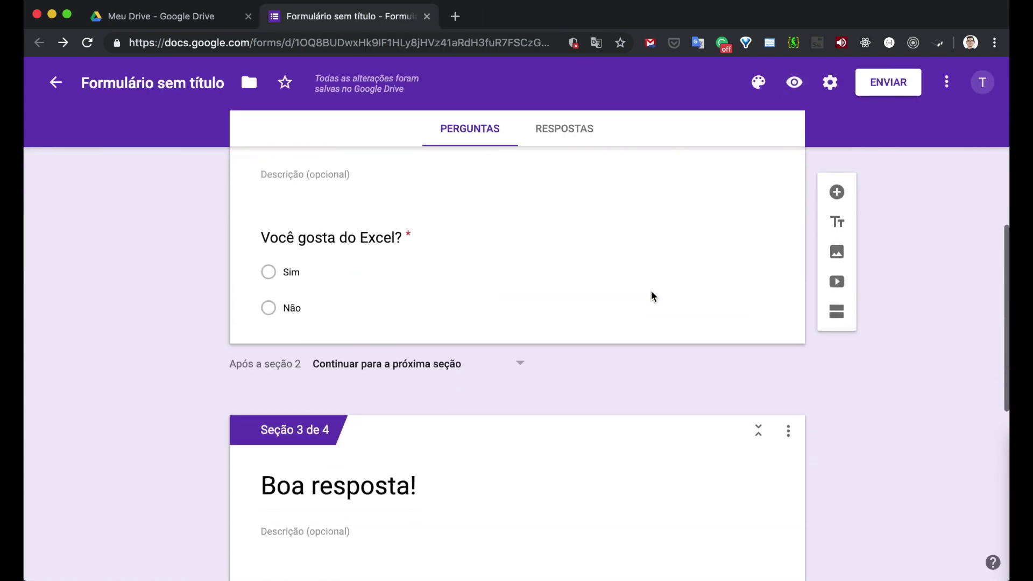
scroll(651, 291, up, 1)
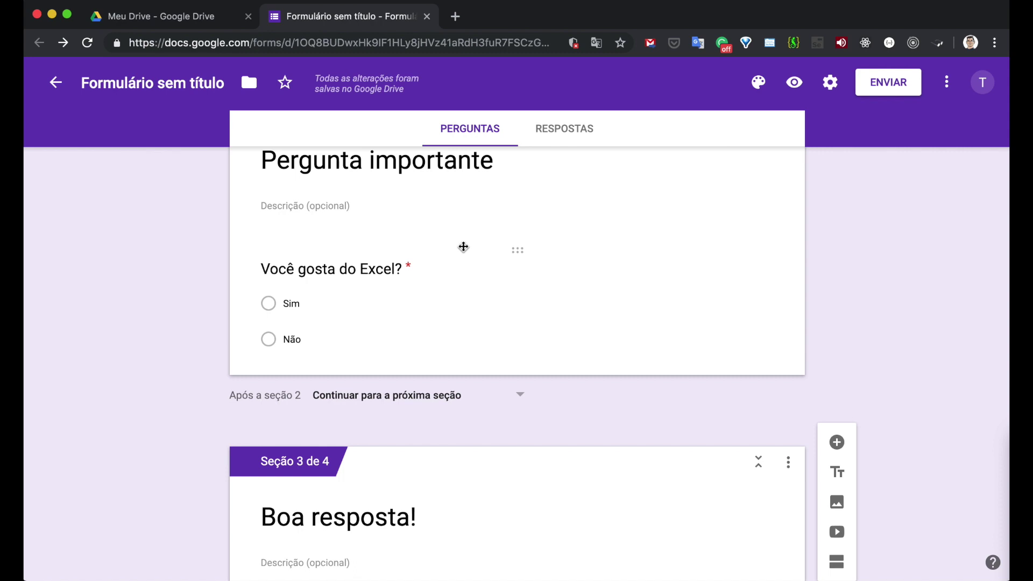
click(463, 248)
click(407, 344)
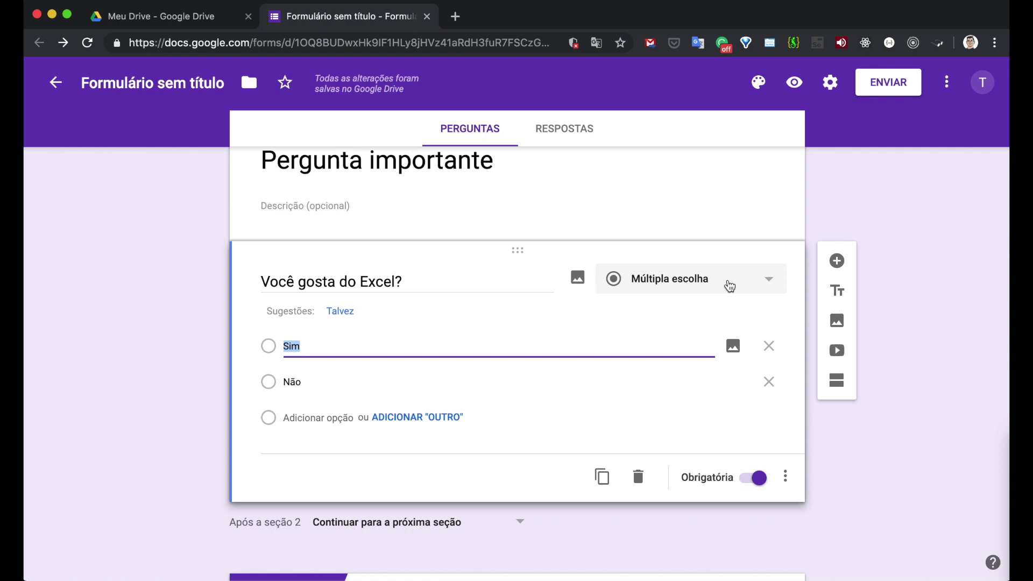
click(729, 285)
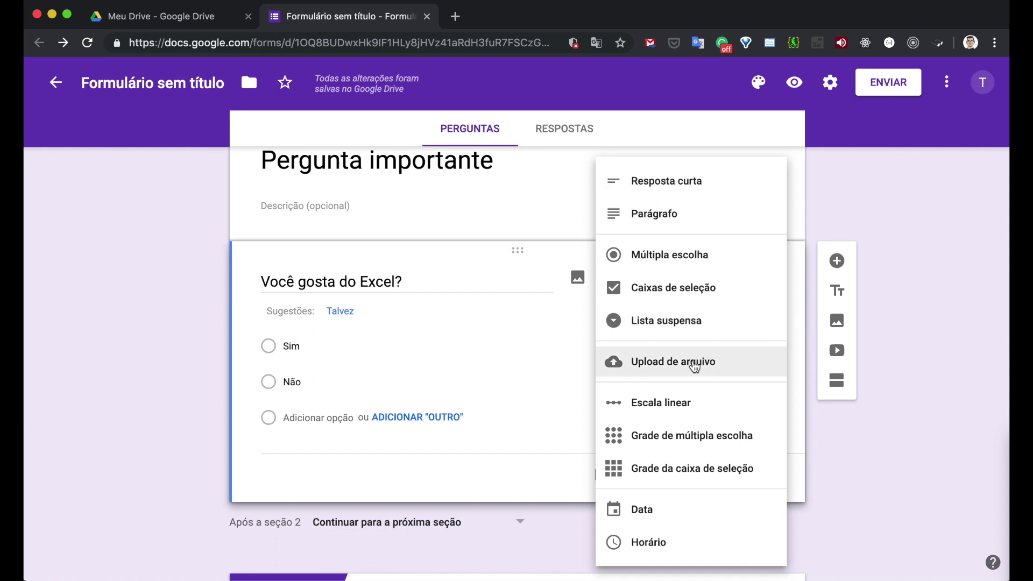
click(888, 480)
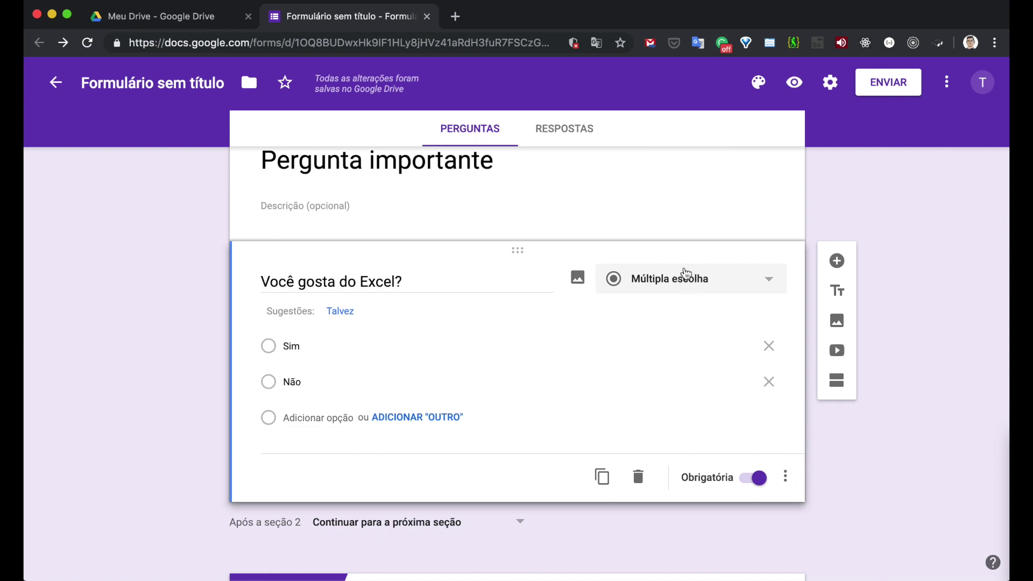
click(347, 345)
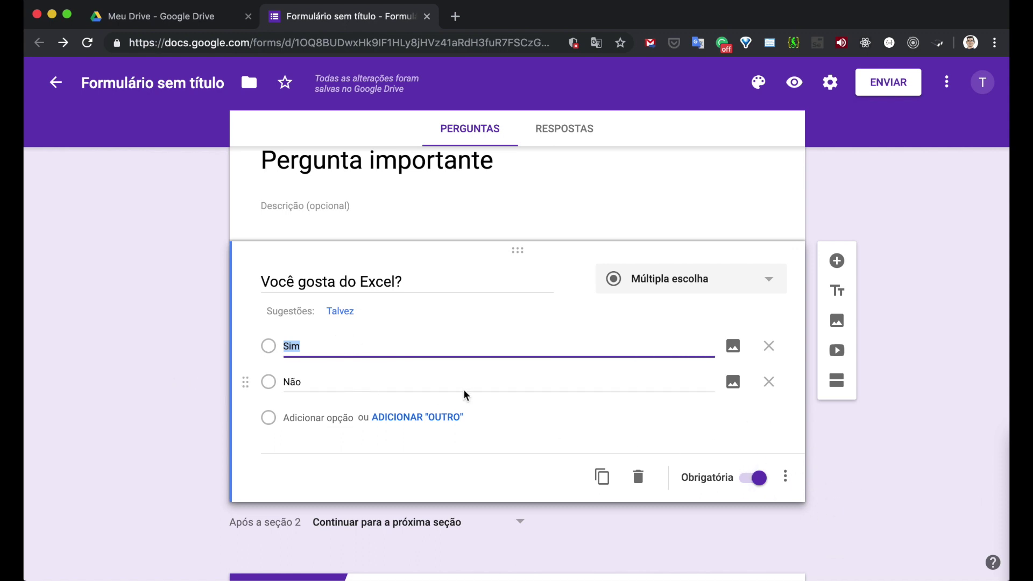
click(786, 476)
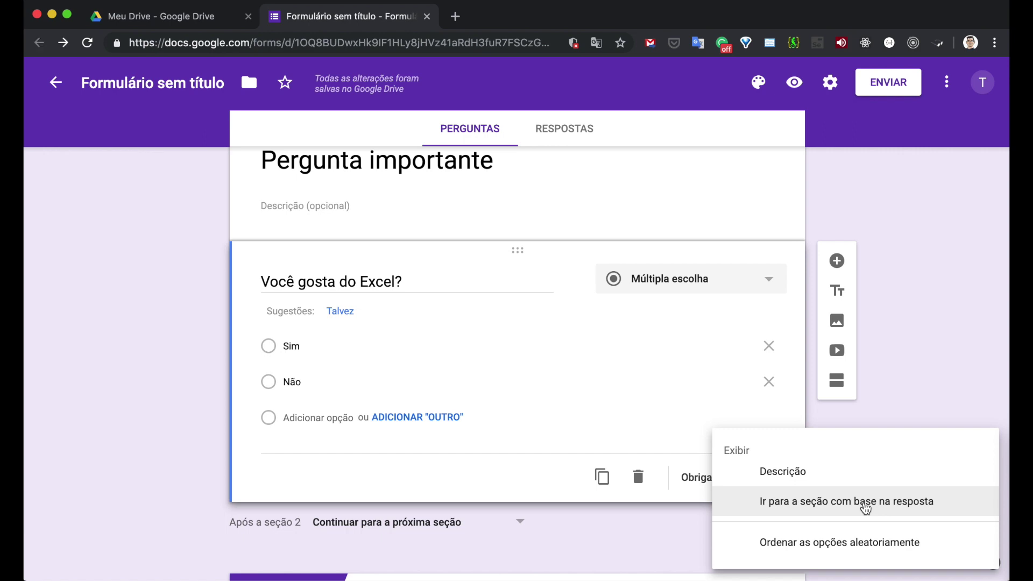
click(865, 503)
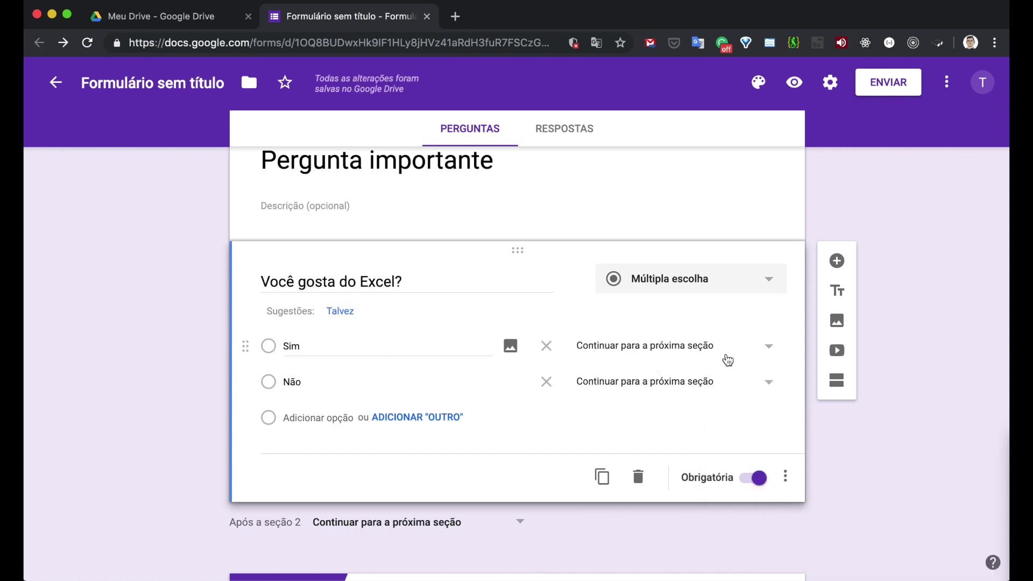
Route the "Sim" answer of the Excel question to section 3 (Boa resposta!)
click(360, 346)
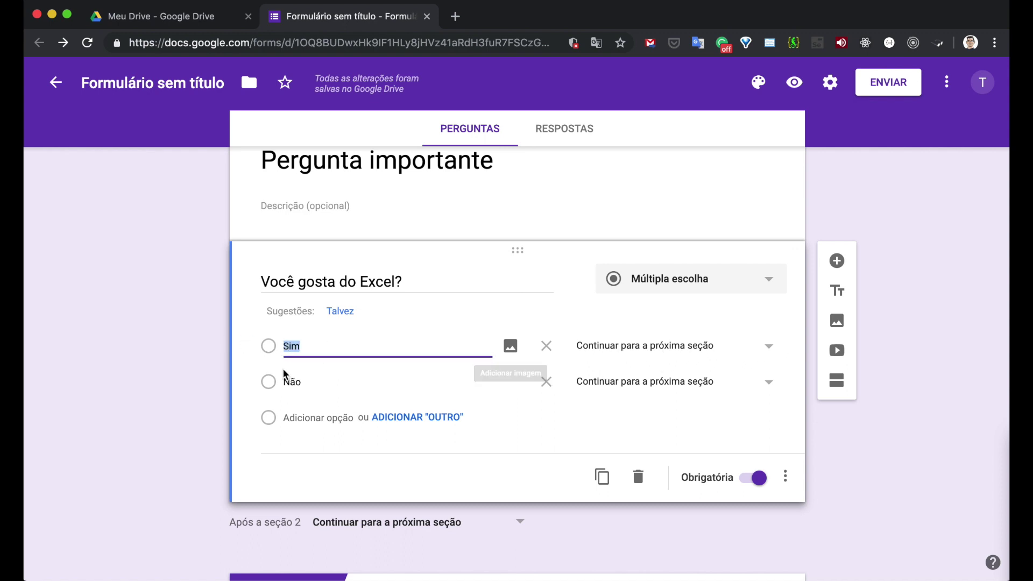
click(743, 345)
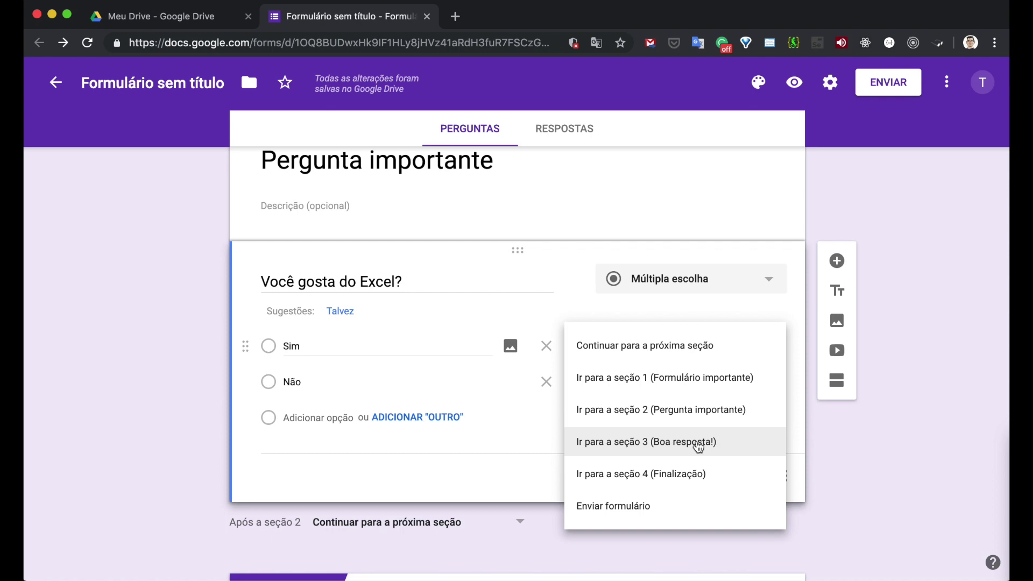
click(698, 447)
Route the "Não" answer of the Excel question to section 4 (Finalização)
scroll(224, 556, down, 5)
scroll(377, 519, up, 5)
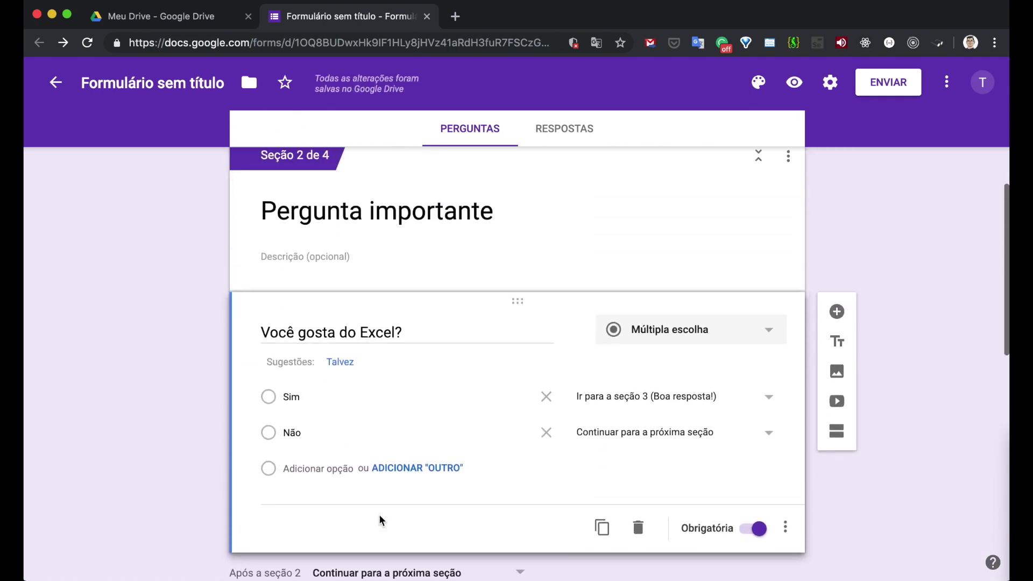
click(709, 442)
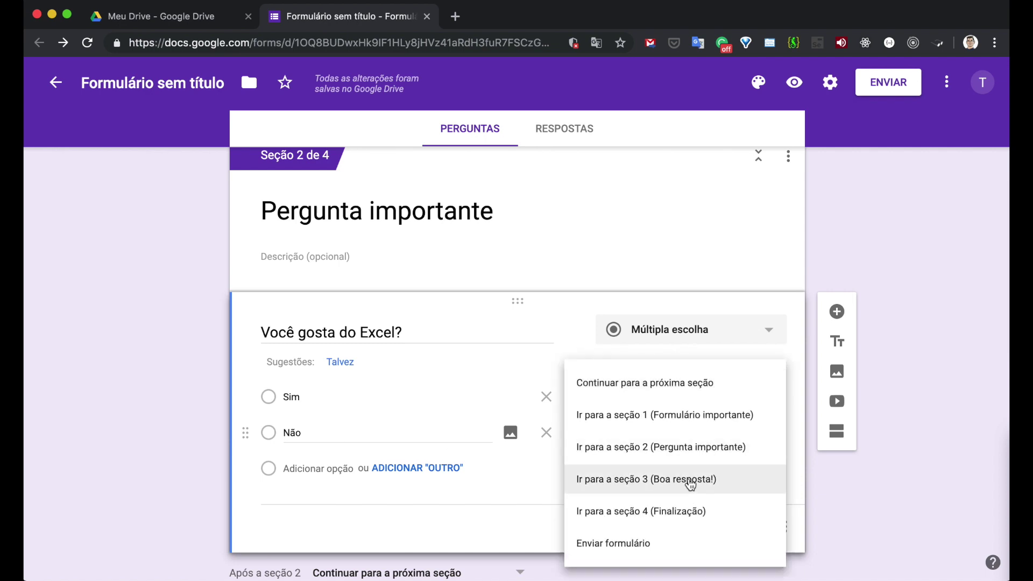
click(659, 516)
scroll(643, 445, down, 2)
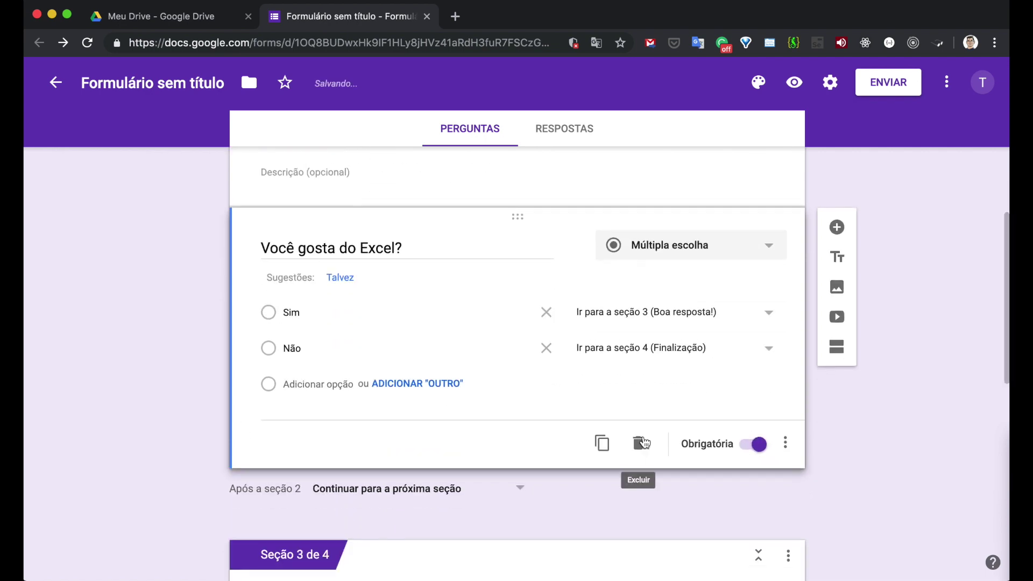
Review the answer routing of the Excel question against the order of the form's sections
scroll(856, 455, down, 4)
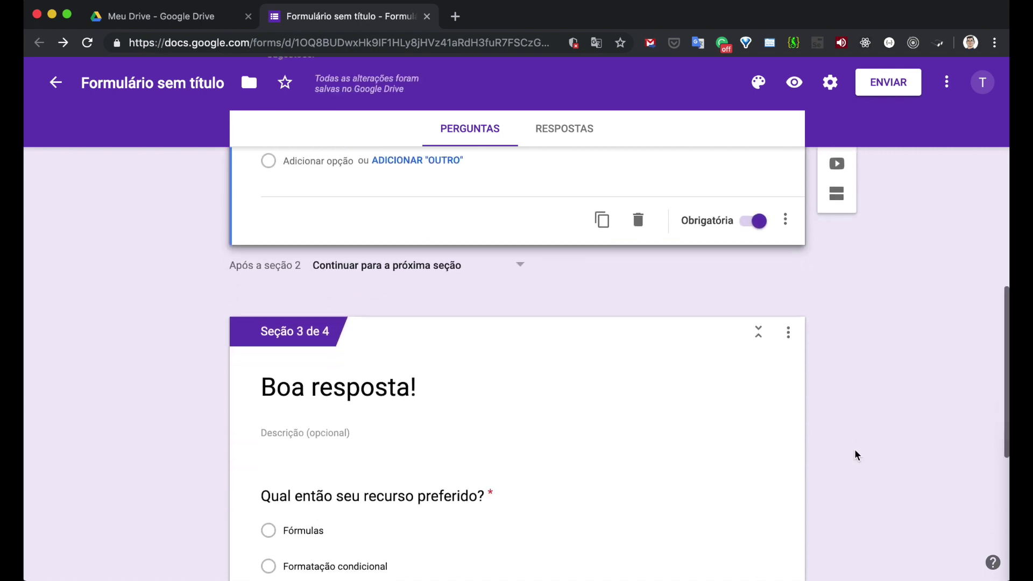
scroll(855, 456, up, 6)
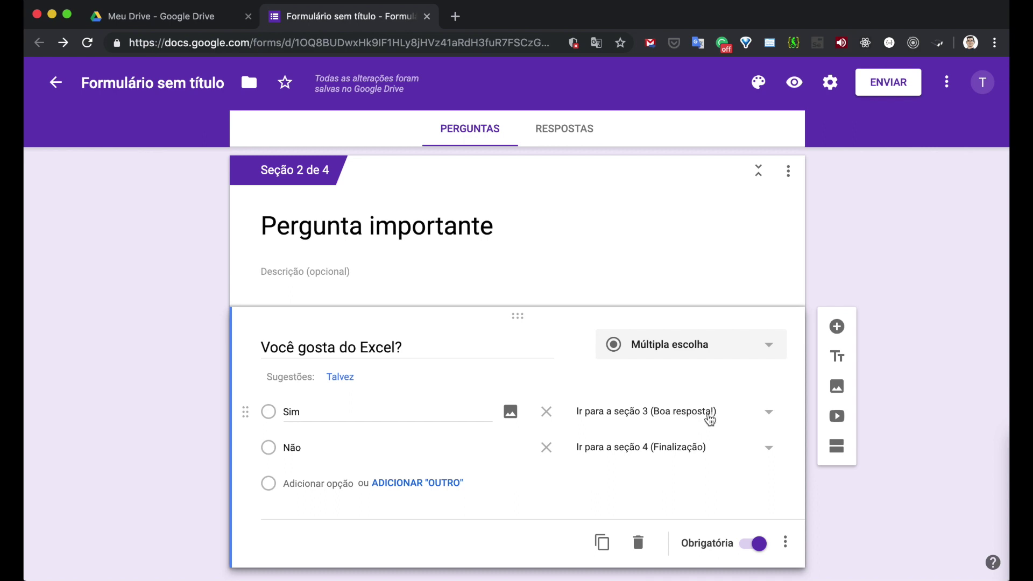
scroll(756, 449, down, 1)
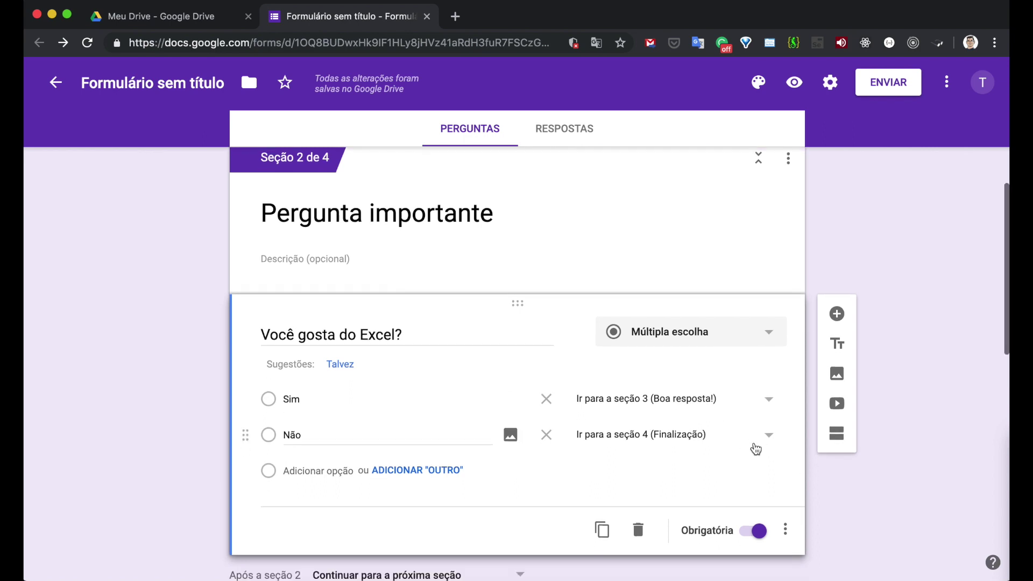
scroll(756, 449, down, 4)
scroll(756, 449, down, 3)
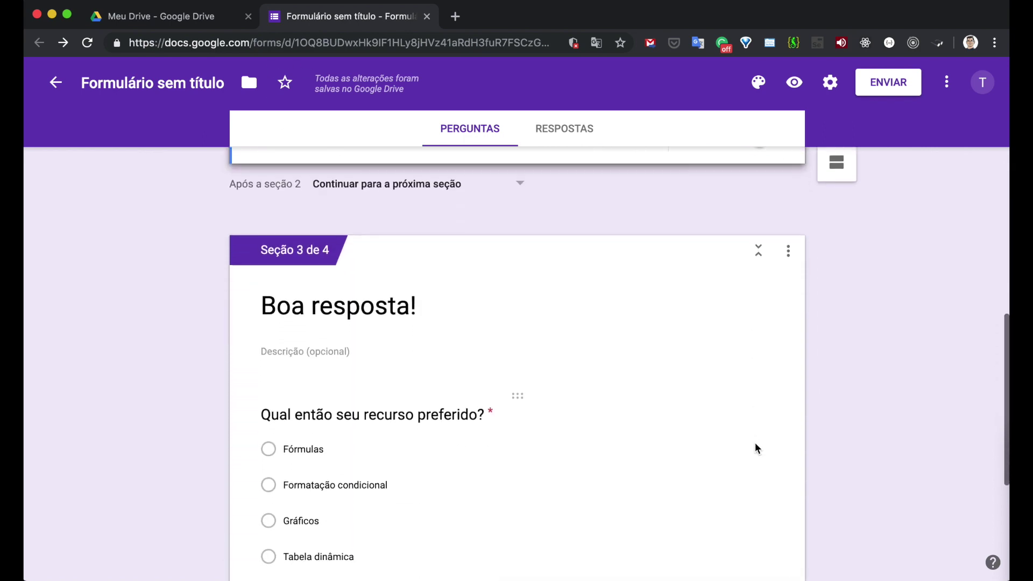
scroll(755, 445, down, 4)
scroll(755, 446, up, 9)
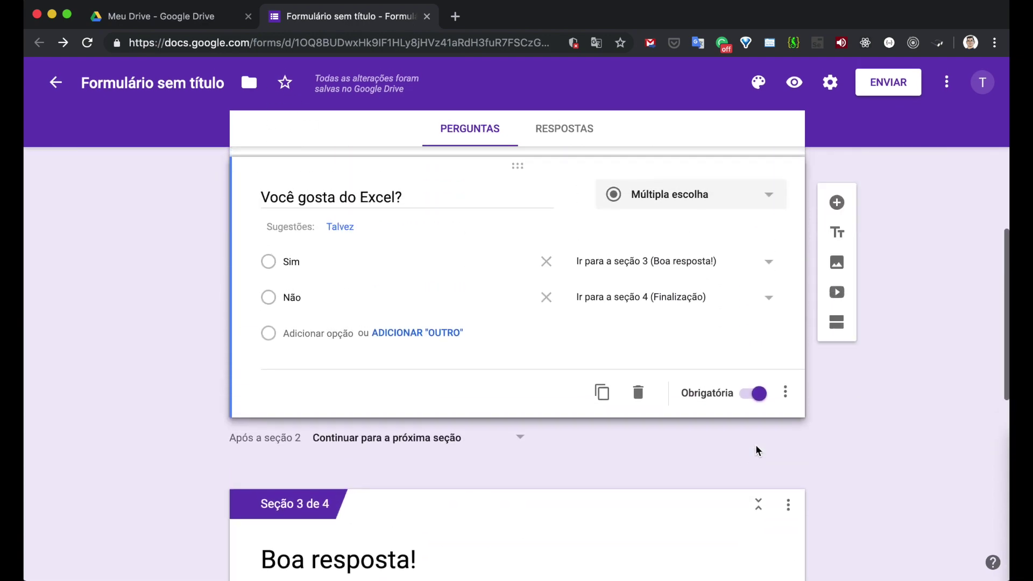
scroll(755, 444, up, 3)
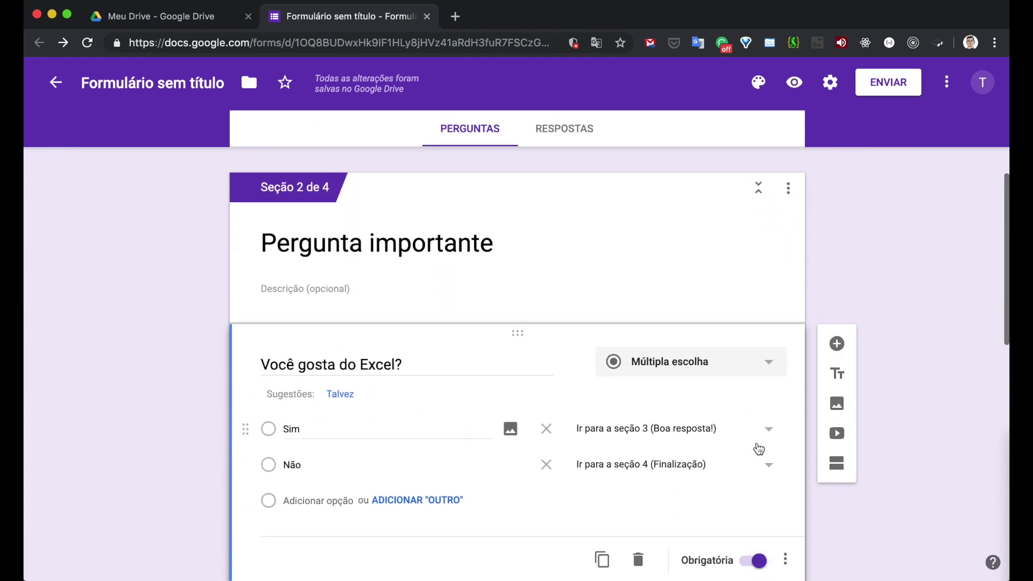
scroll(758, 448, up, 3)
scroll(759, 448, down, 4)
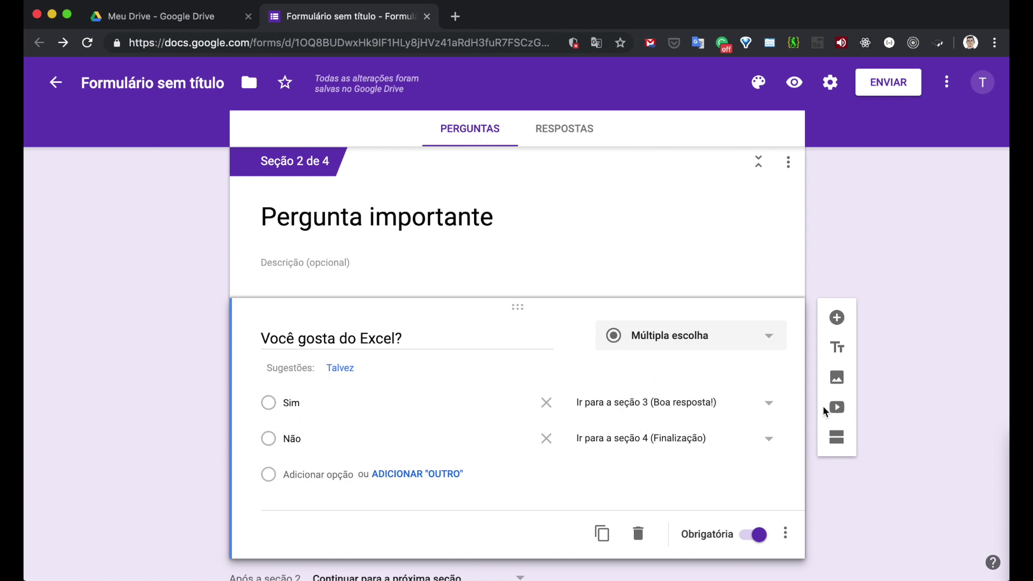
scroll(855, 242, up, 5)
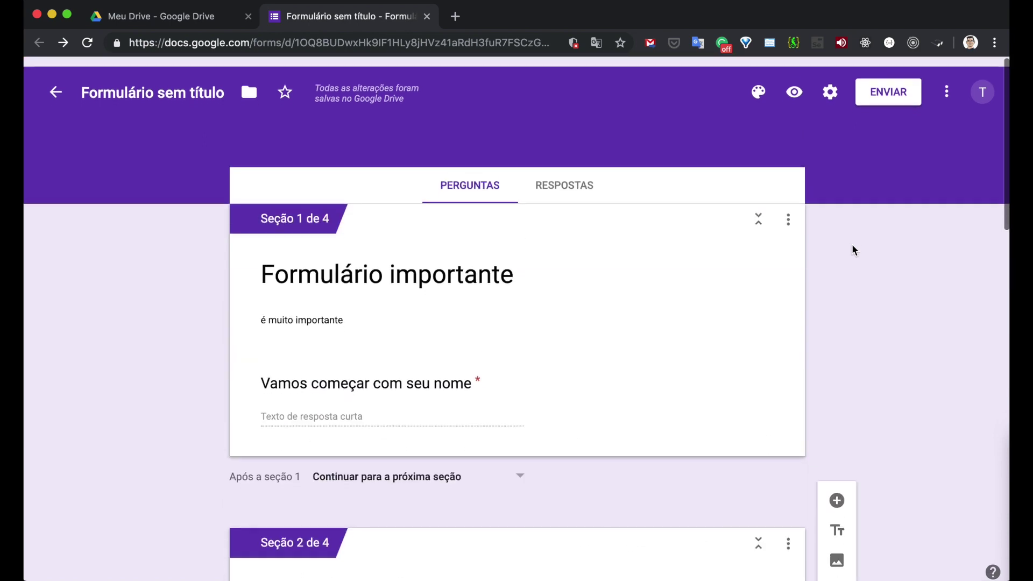
Open the form preview, enter a respondent's name and continue to the Excel question
click(794, 84)
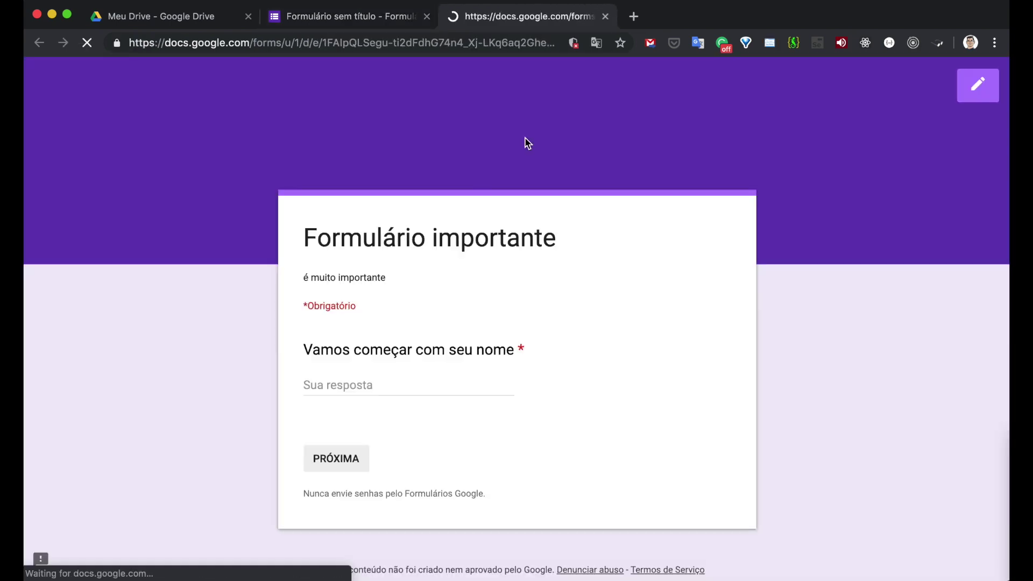
click(398, 325)
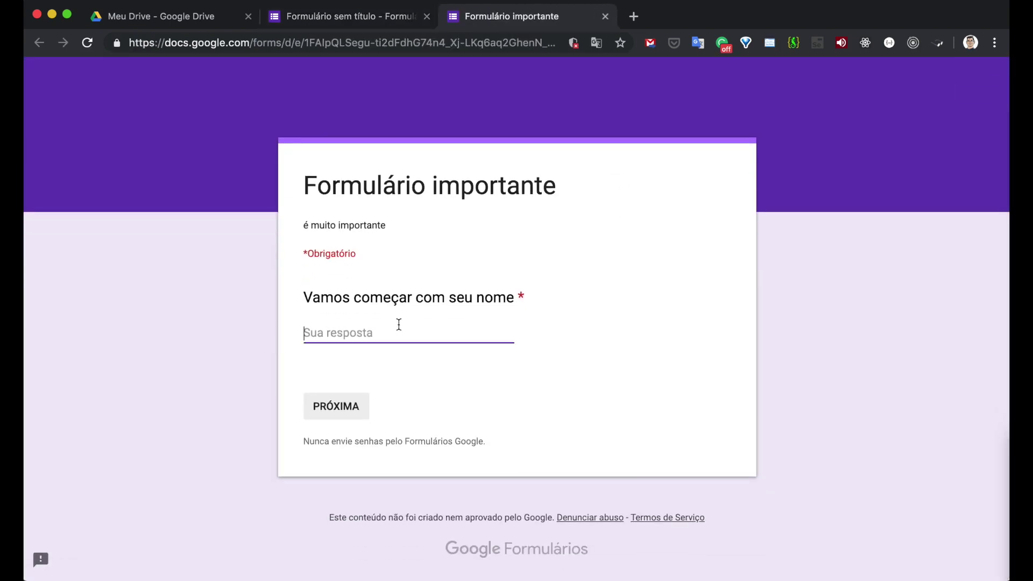
text(To)
key(BackSpace)
text(Tom)
click(322, 407)
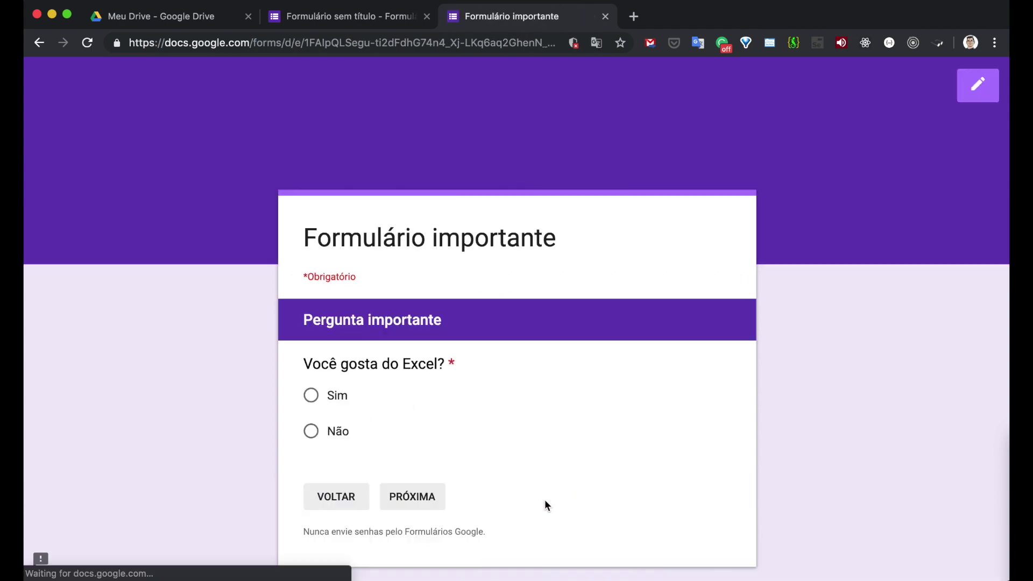
Test the "Sim" path with "Tabela dinâmica" as favourite feature up to "Finalização", and close the preview
scroll(397, 386, down, 2)
click(339, 306)
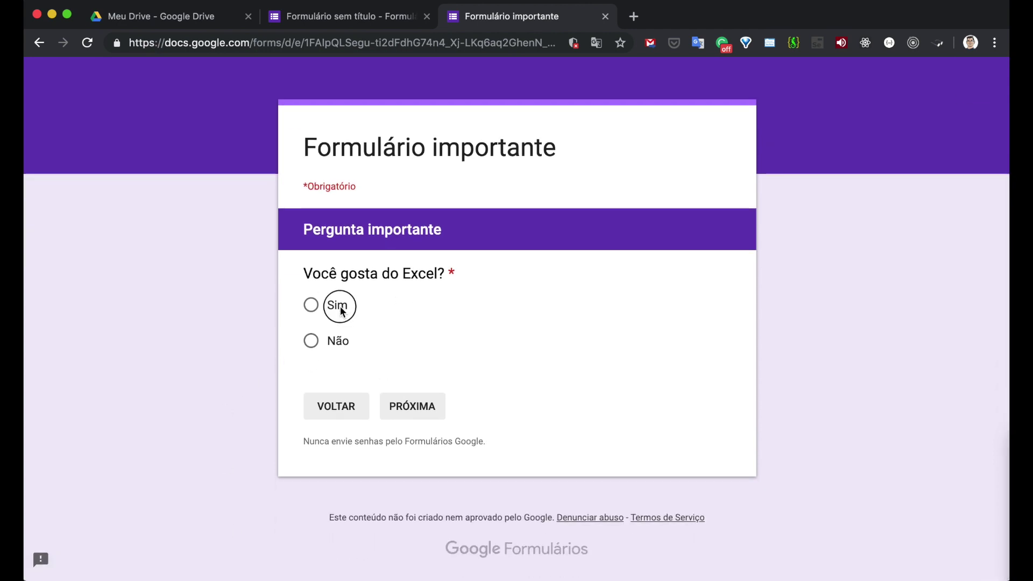
click(413, 407)
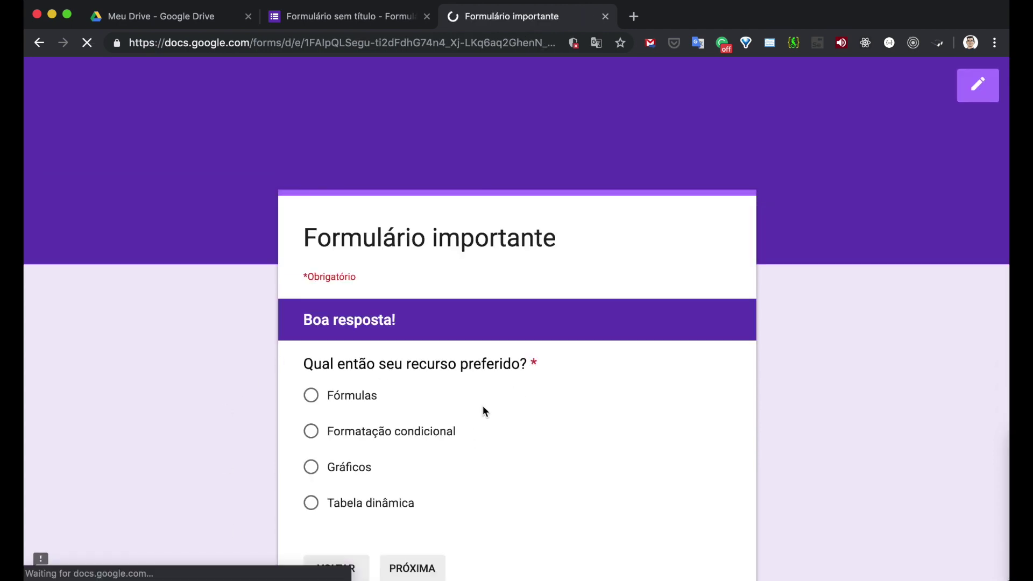
scroll(399, 374, down, 2)
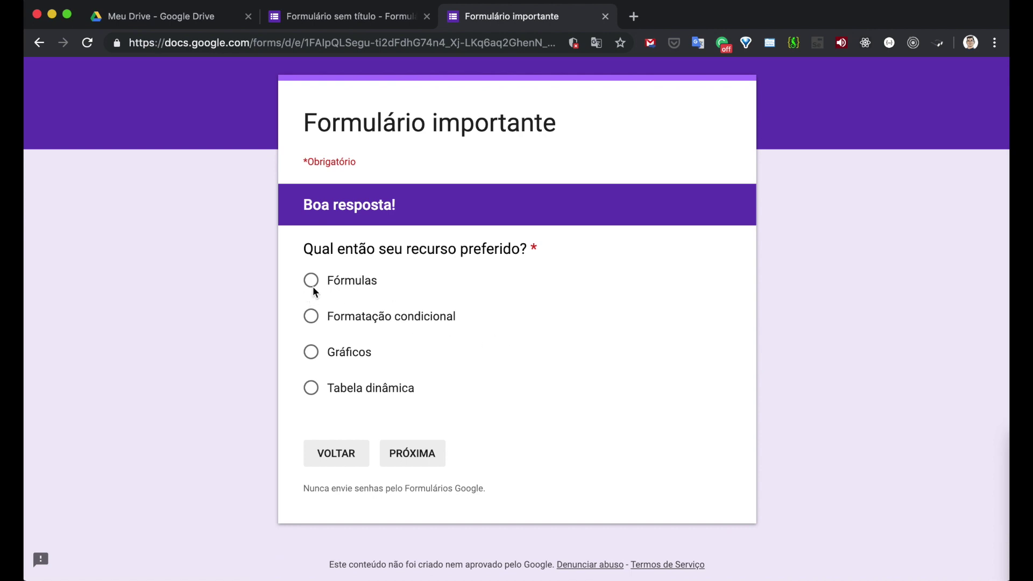
click(342, 283)
click(358, 390)
click(418, 460)
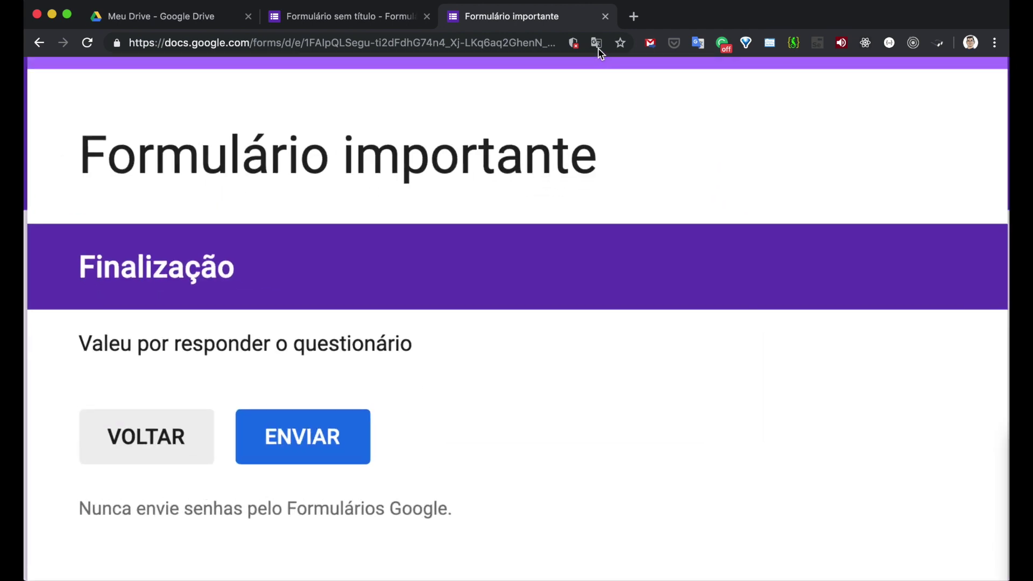
click(605, 16)
Reopen the form preview, enter "Outra pessoa" as the name and continue to the Excel question
click(794, 83)
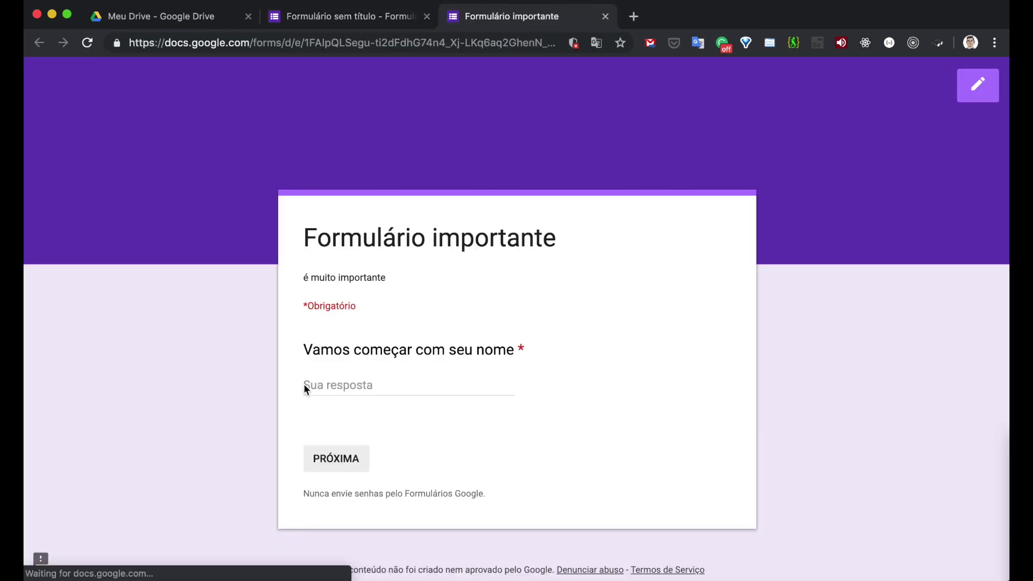
click(333, 385)
text(Outra pessoa)
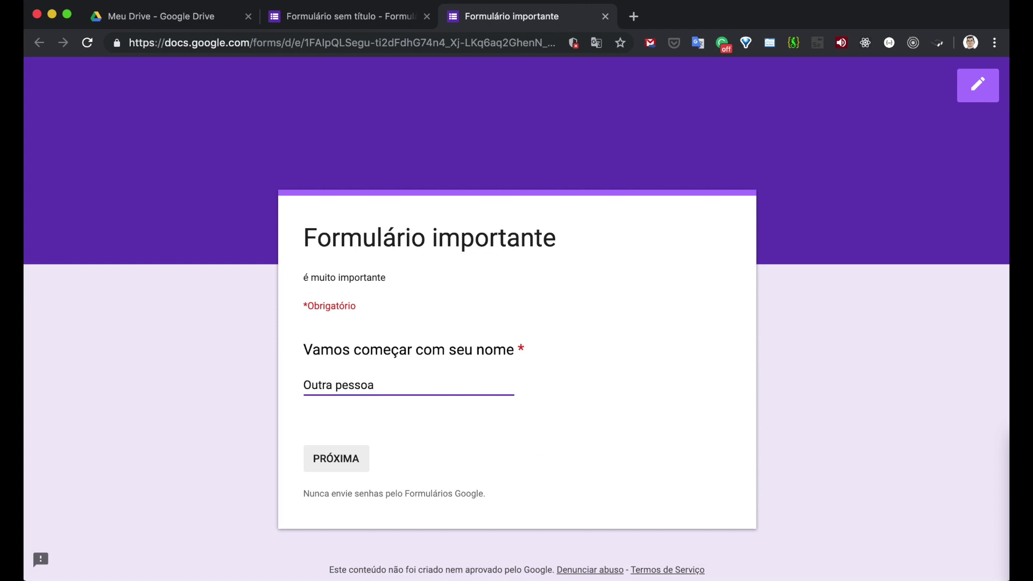
click(332, 463)
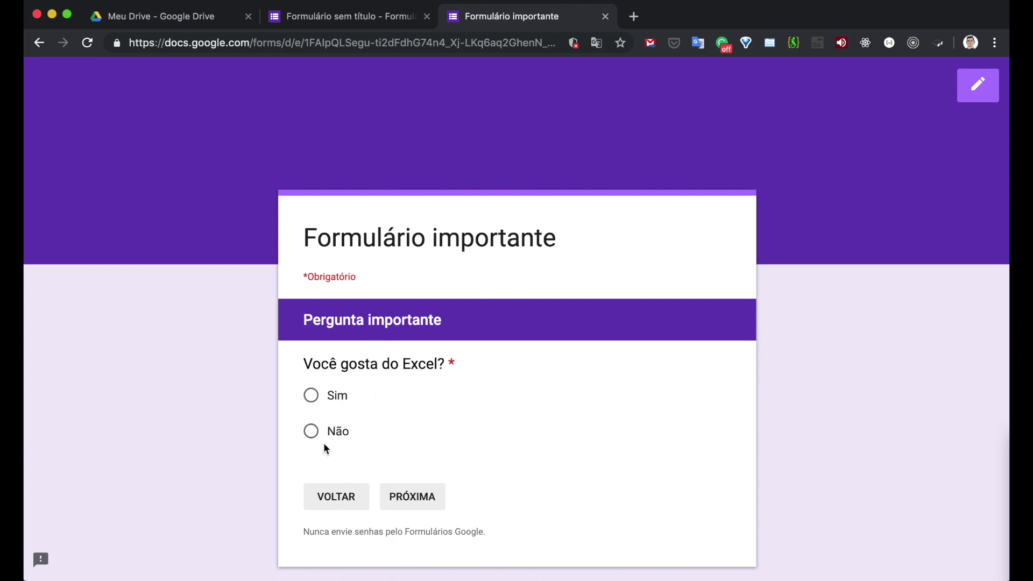
Answer "Não" to the Excel question in the preview and continue to the following page
click(312, 433)
scroll(453, 460, down, 2)
click(425, 432)
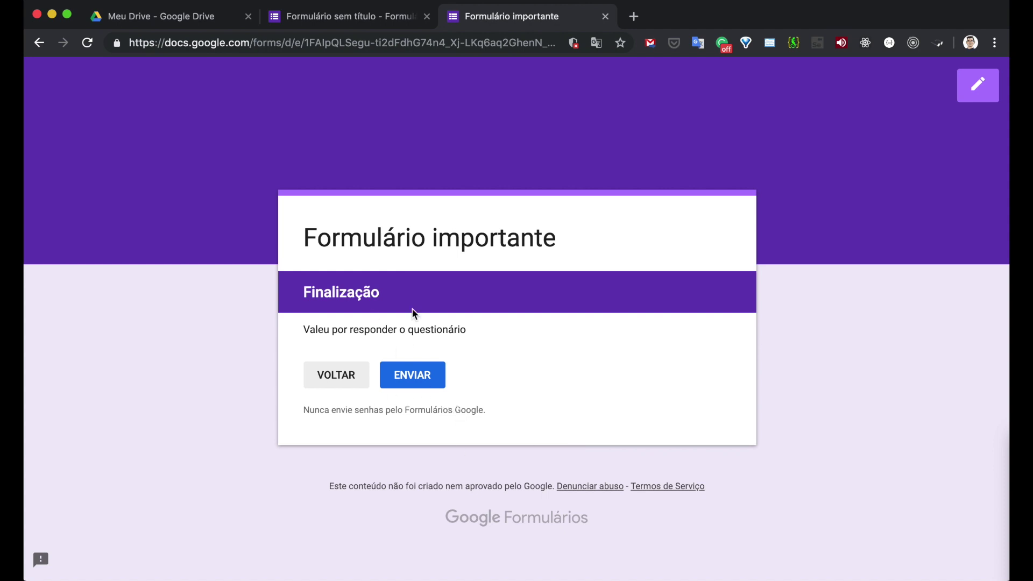
Go back to the Excel question, switch the answer to "Sim", and continue through the favourite-feature question to "Finalização"
click(347, 381)
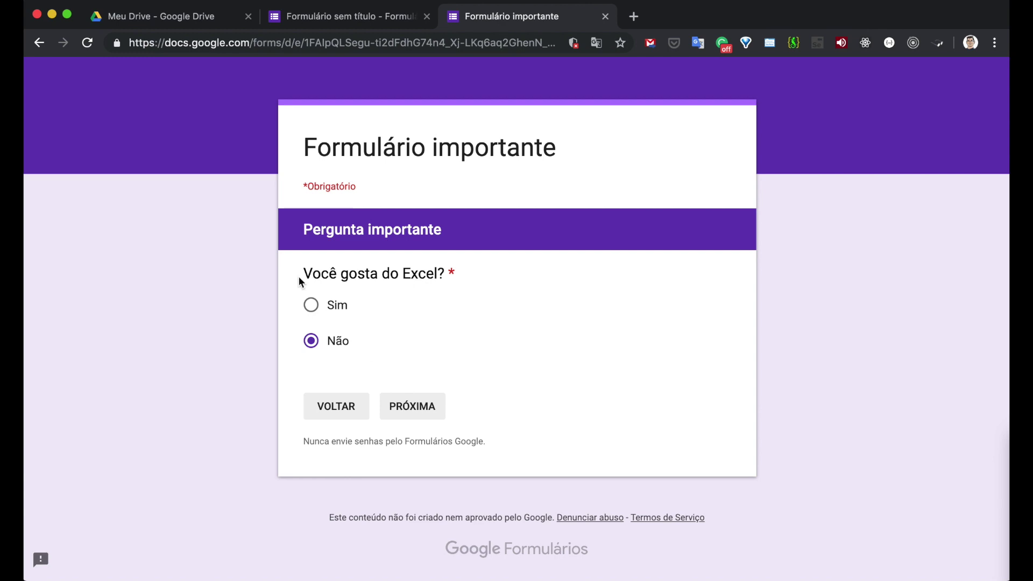
click(409, 410)
click(331, 303)
click(415, 407)
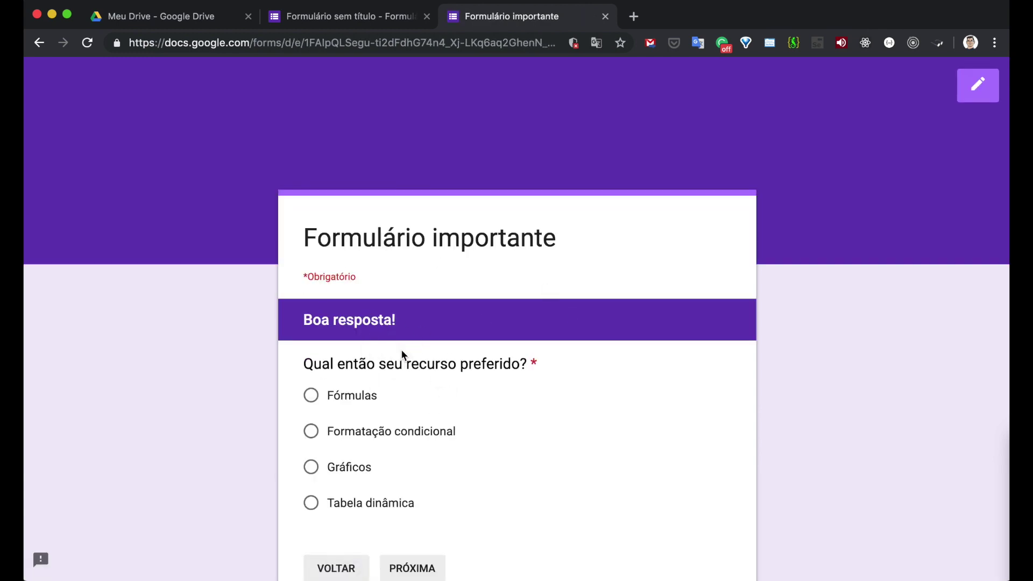
scroll(401, 349, down, 2)
click(329, 411)
click(338, 430)
click(424, 509)
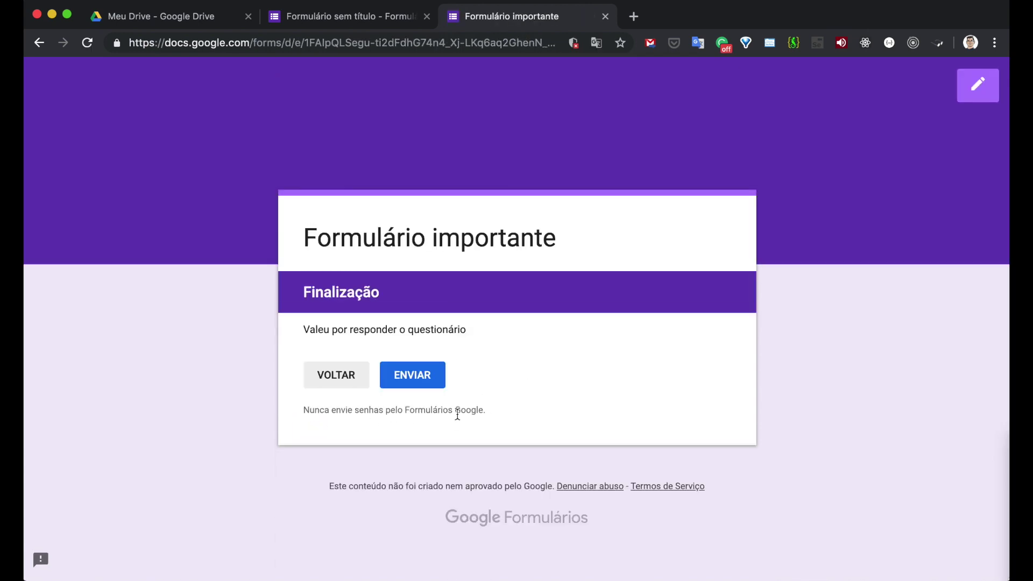
Return from "Finalização" to the Excel question in the preview and set its answer to "Não"
click(339, 380)
scroll(403, 432, down, 2)
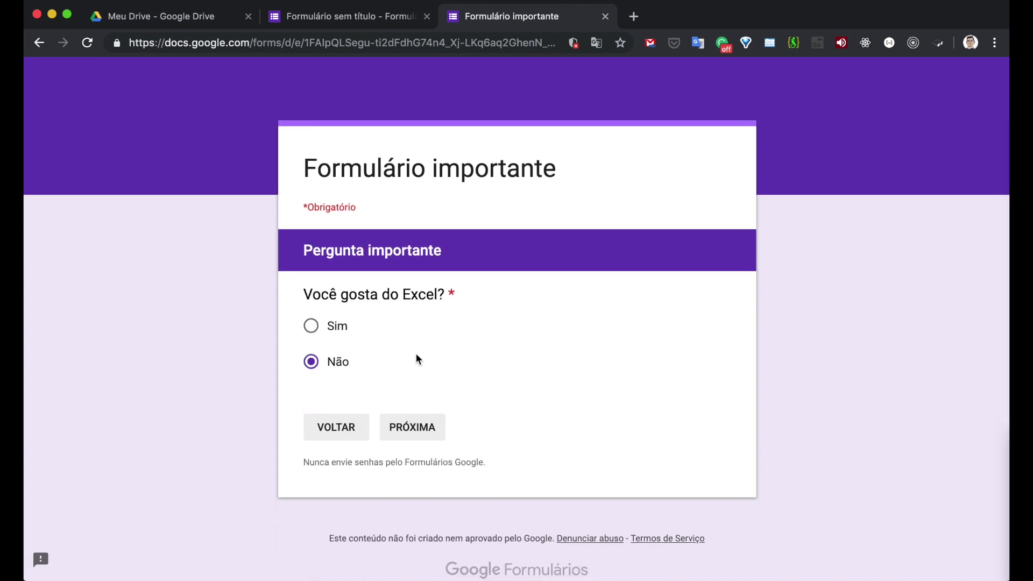
Review the Excel question's routing and the remaining sections in the form editor, and return to the preview
click(401, 23)
scroll(690, 390, down, 15)
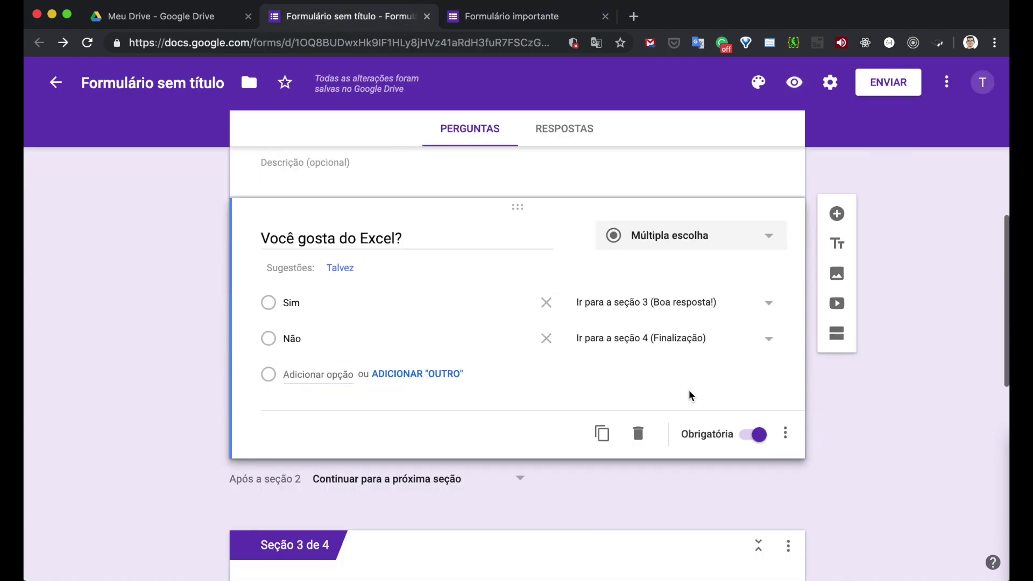
scroll(688, 391, up, 6)
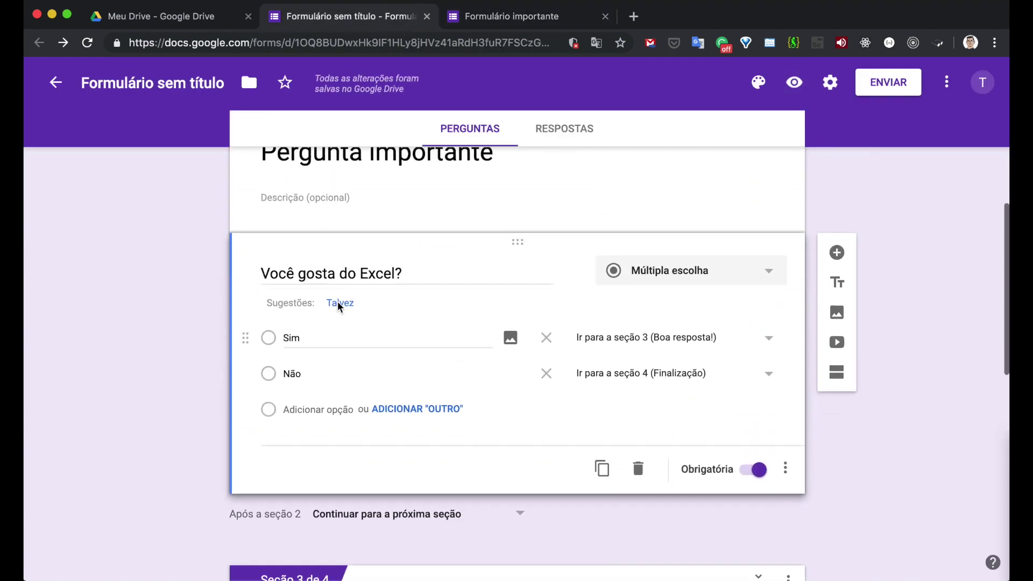
scroll(365, 262, down, 1)
scroll(369, 267, down, 10)
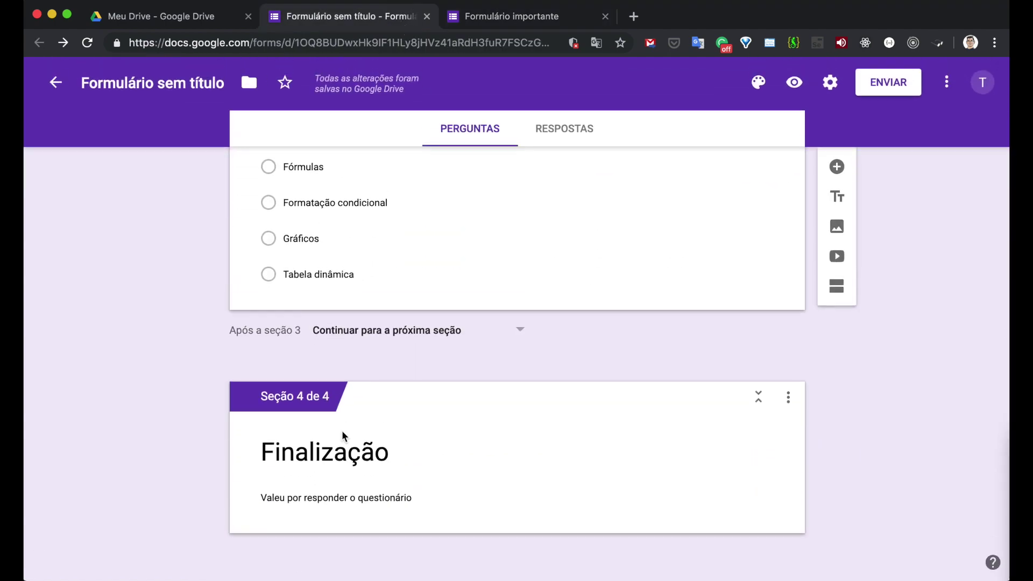
scroll(344, 433, up, 2)
click(492, 13)
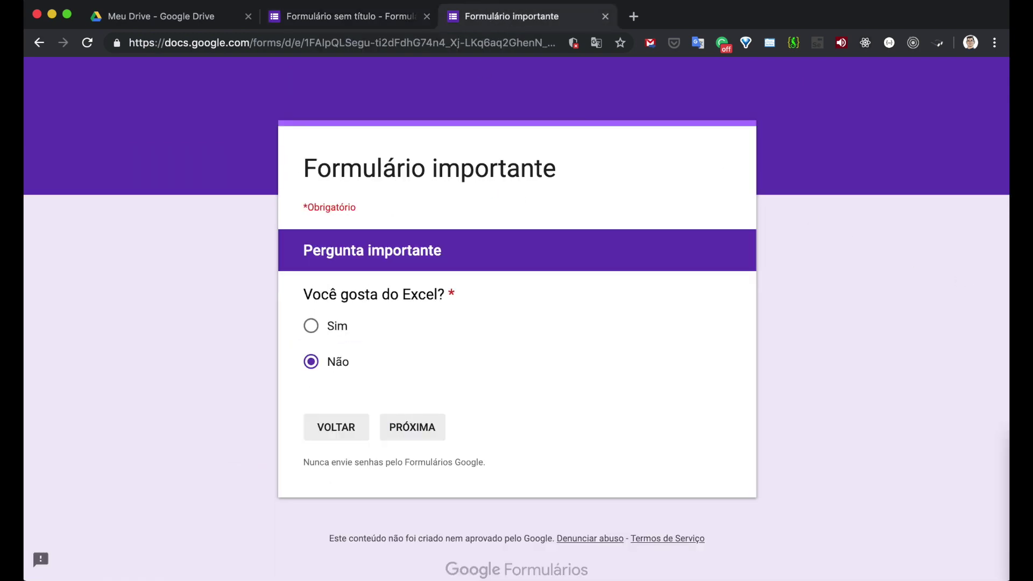
drag(944, 422, 889, 424)
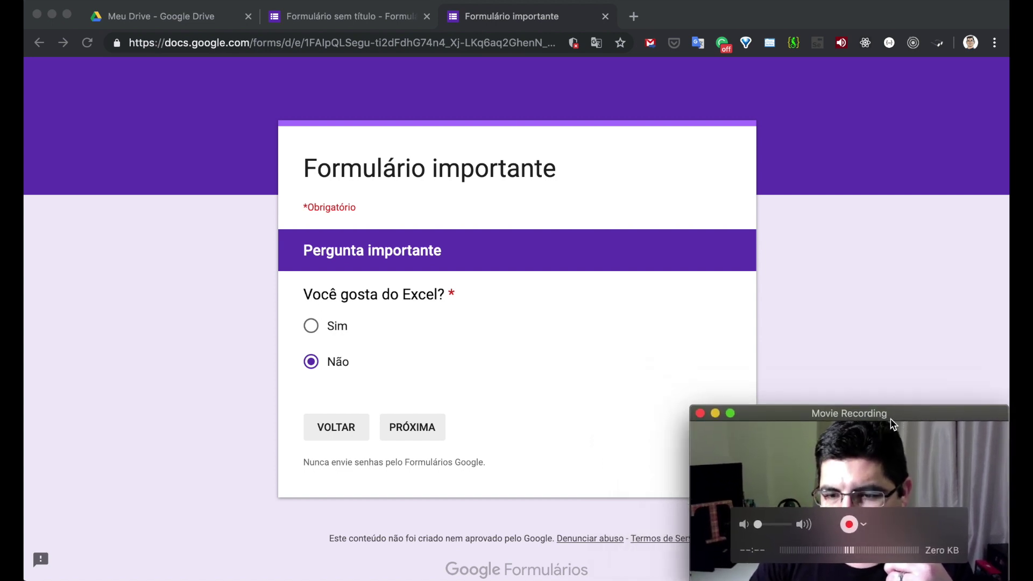
click(862, 316)
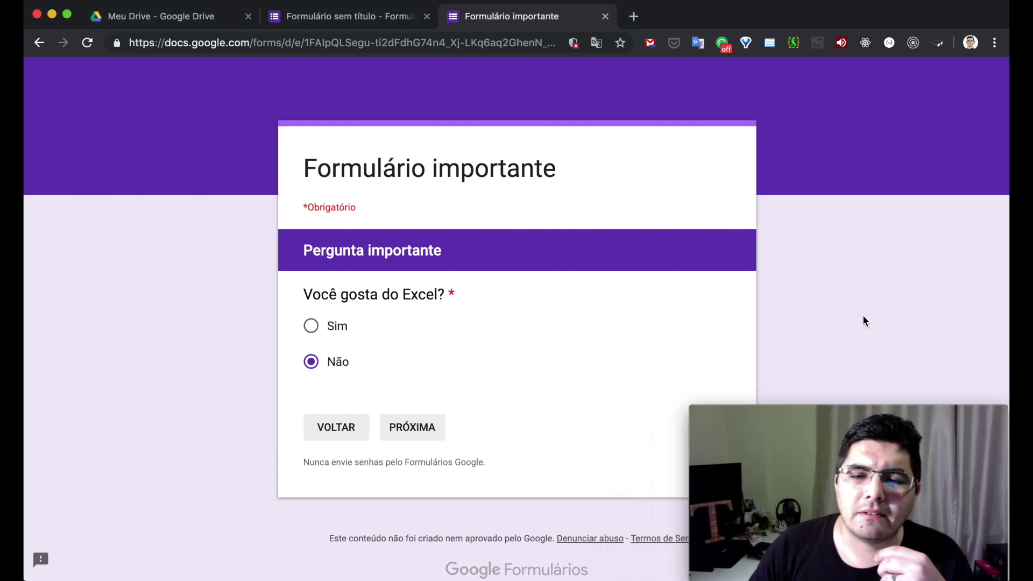